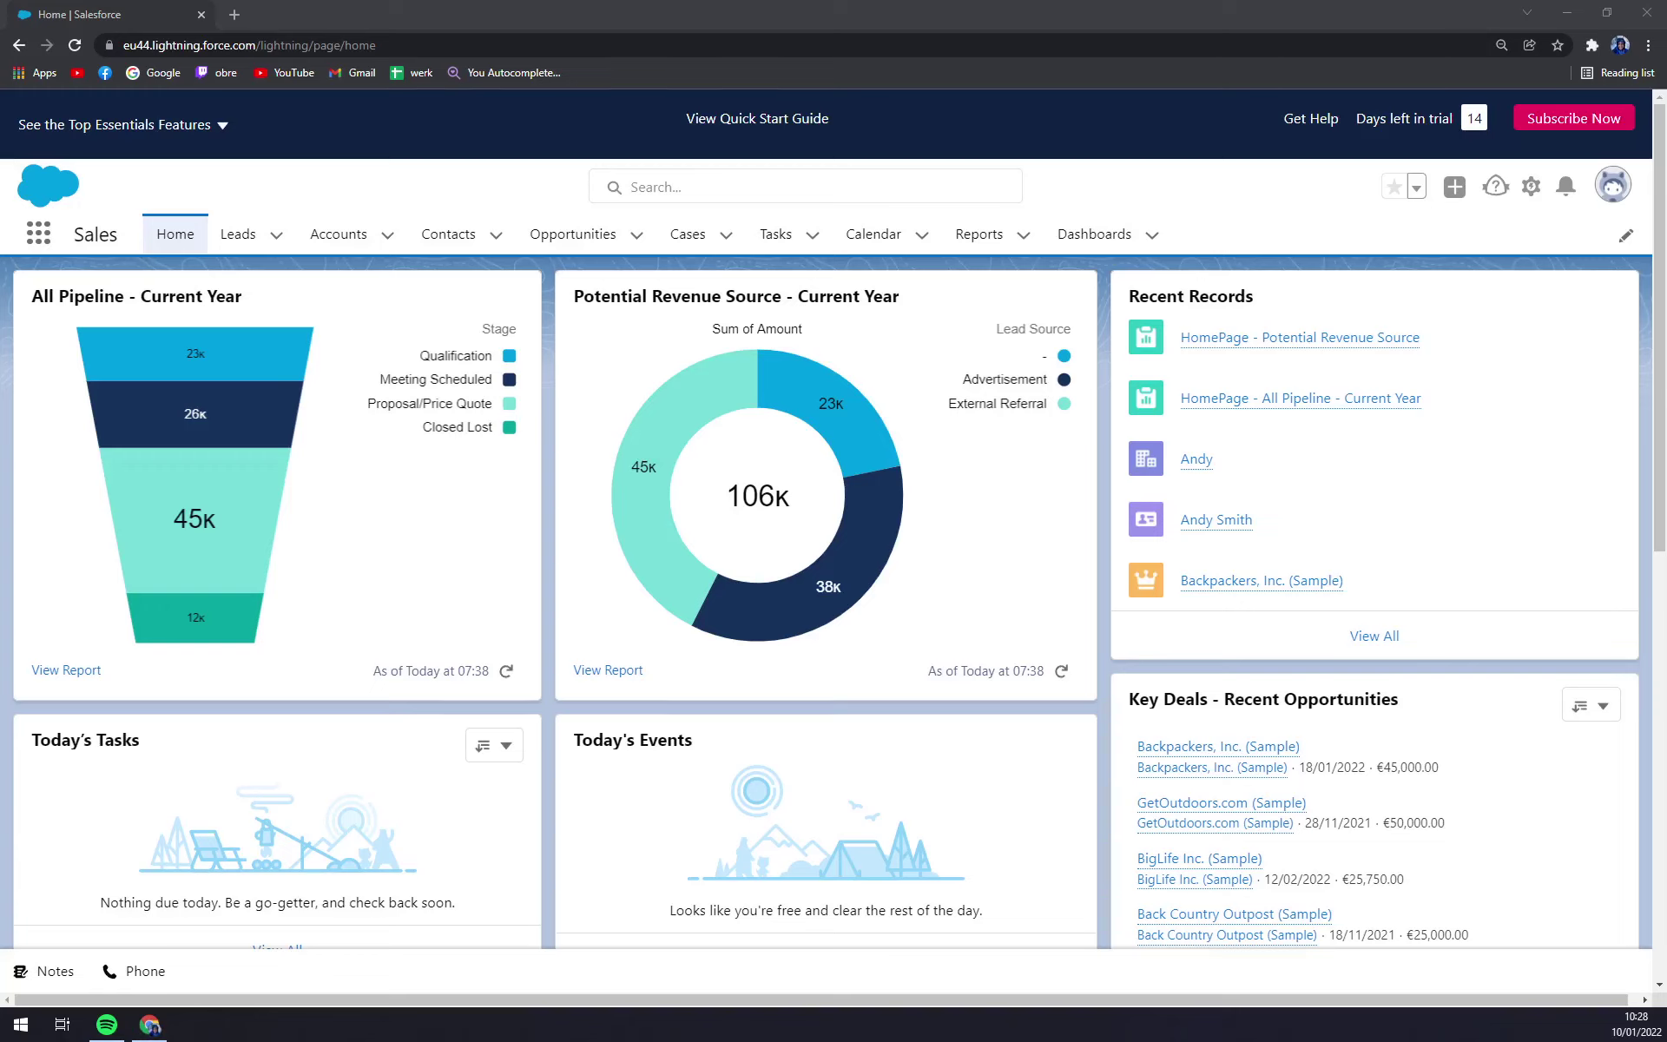
# - Open the Recently Viewed accounts list and check its shortcut menu, including New Account
pyautogui.click(330, 193)
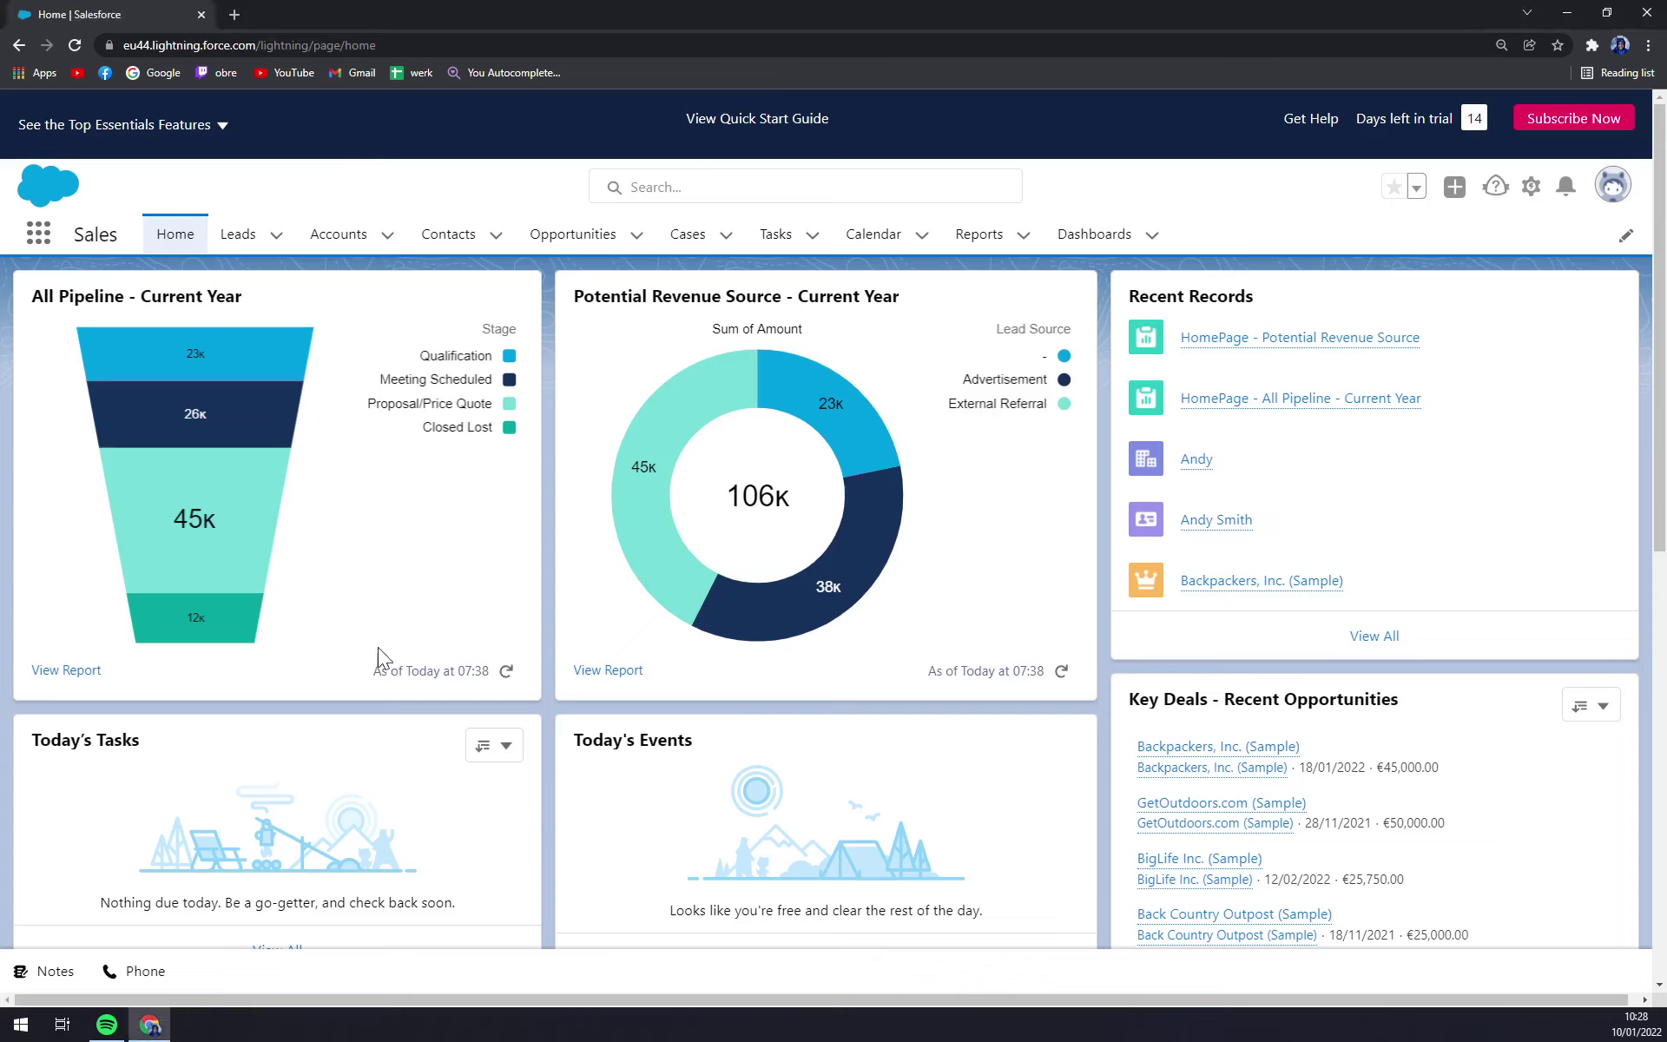
pyautogui.moveTo(263, 587)
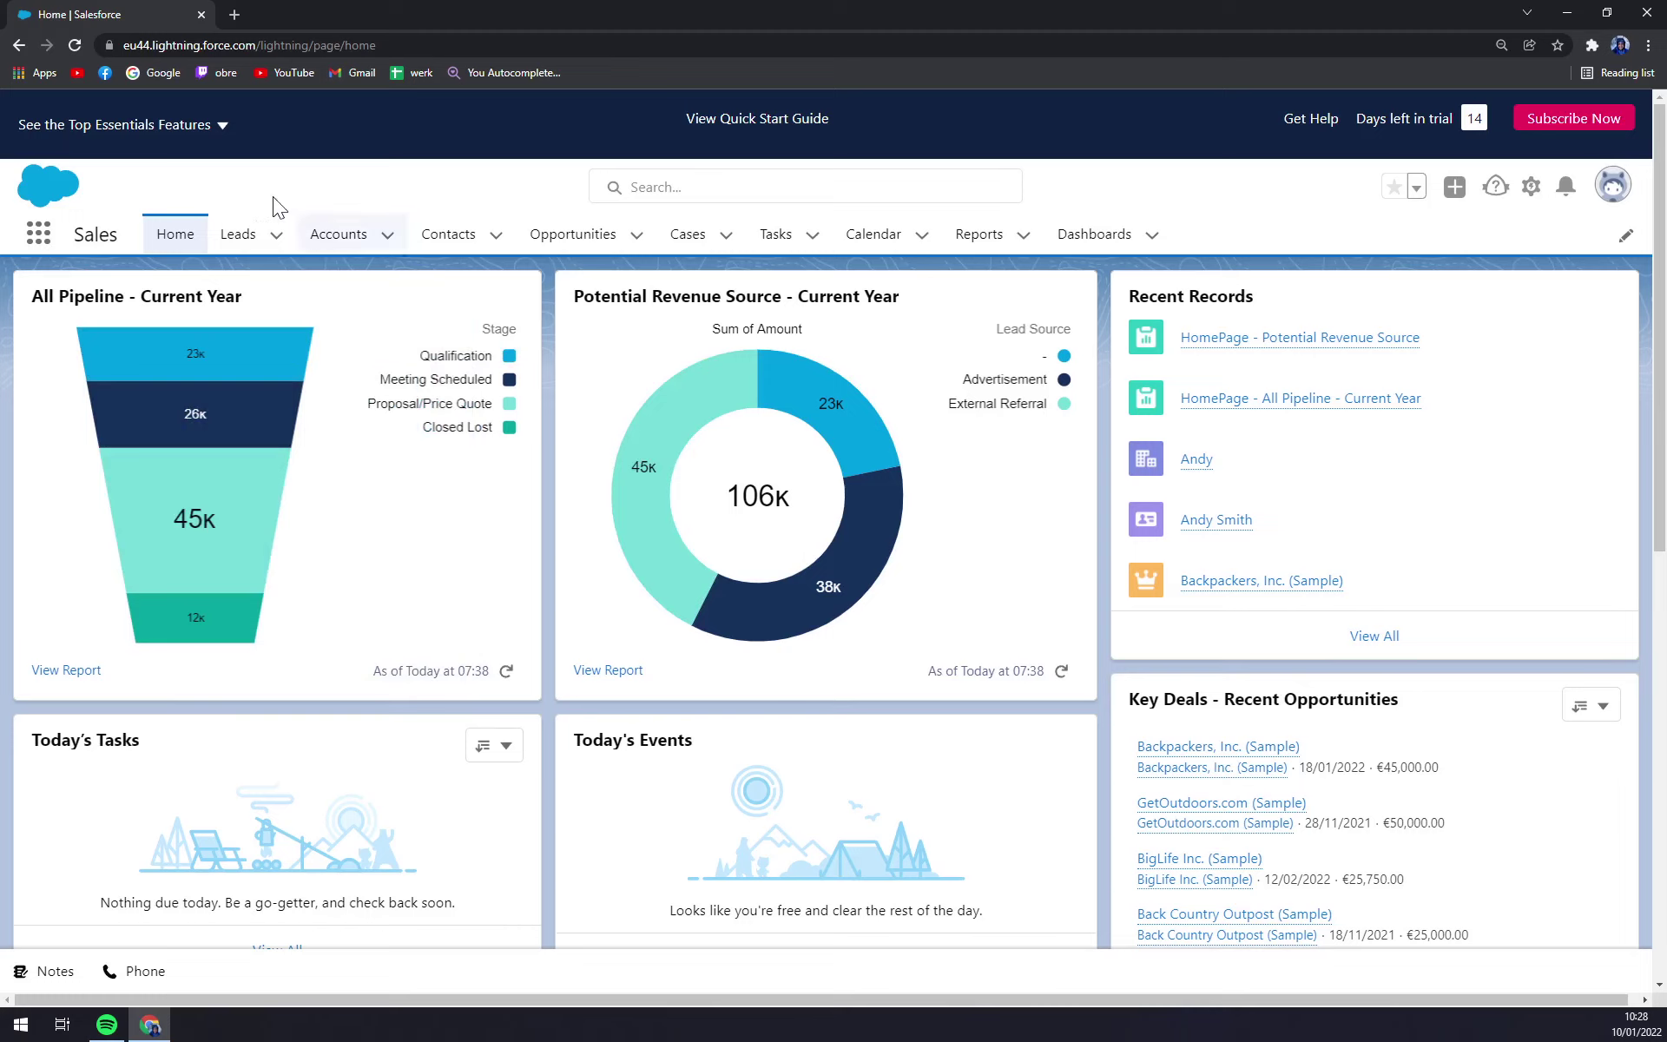
pyautogui.click(334, 246)
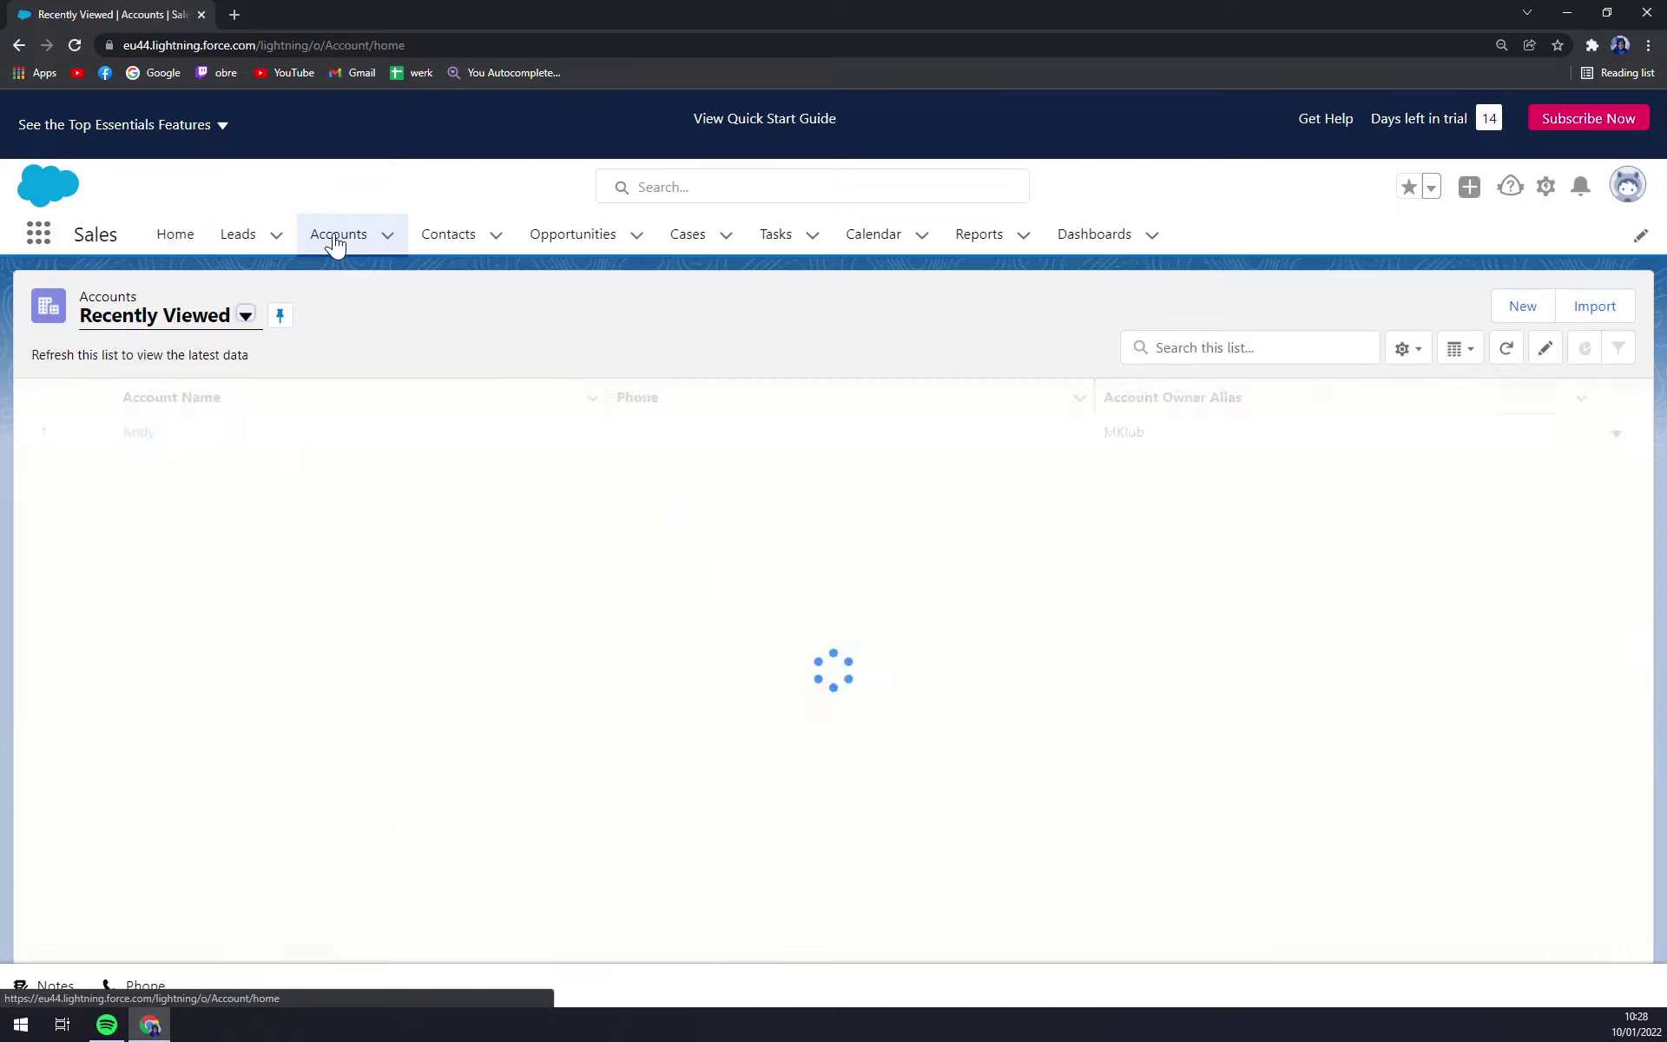
pyautogui.click(387, 247)
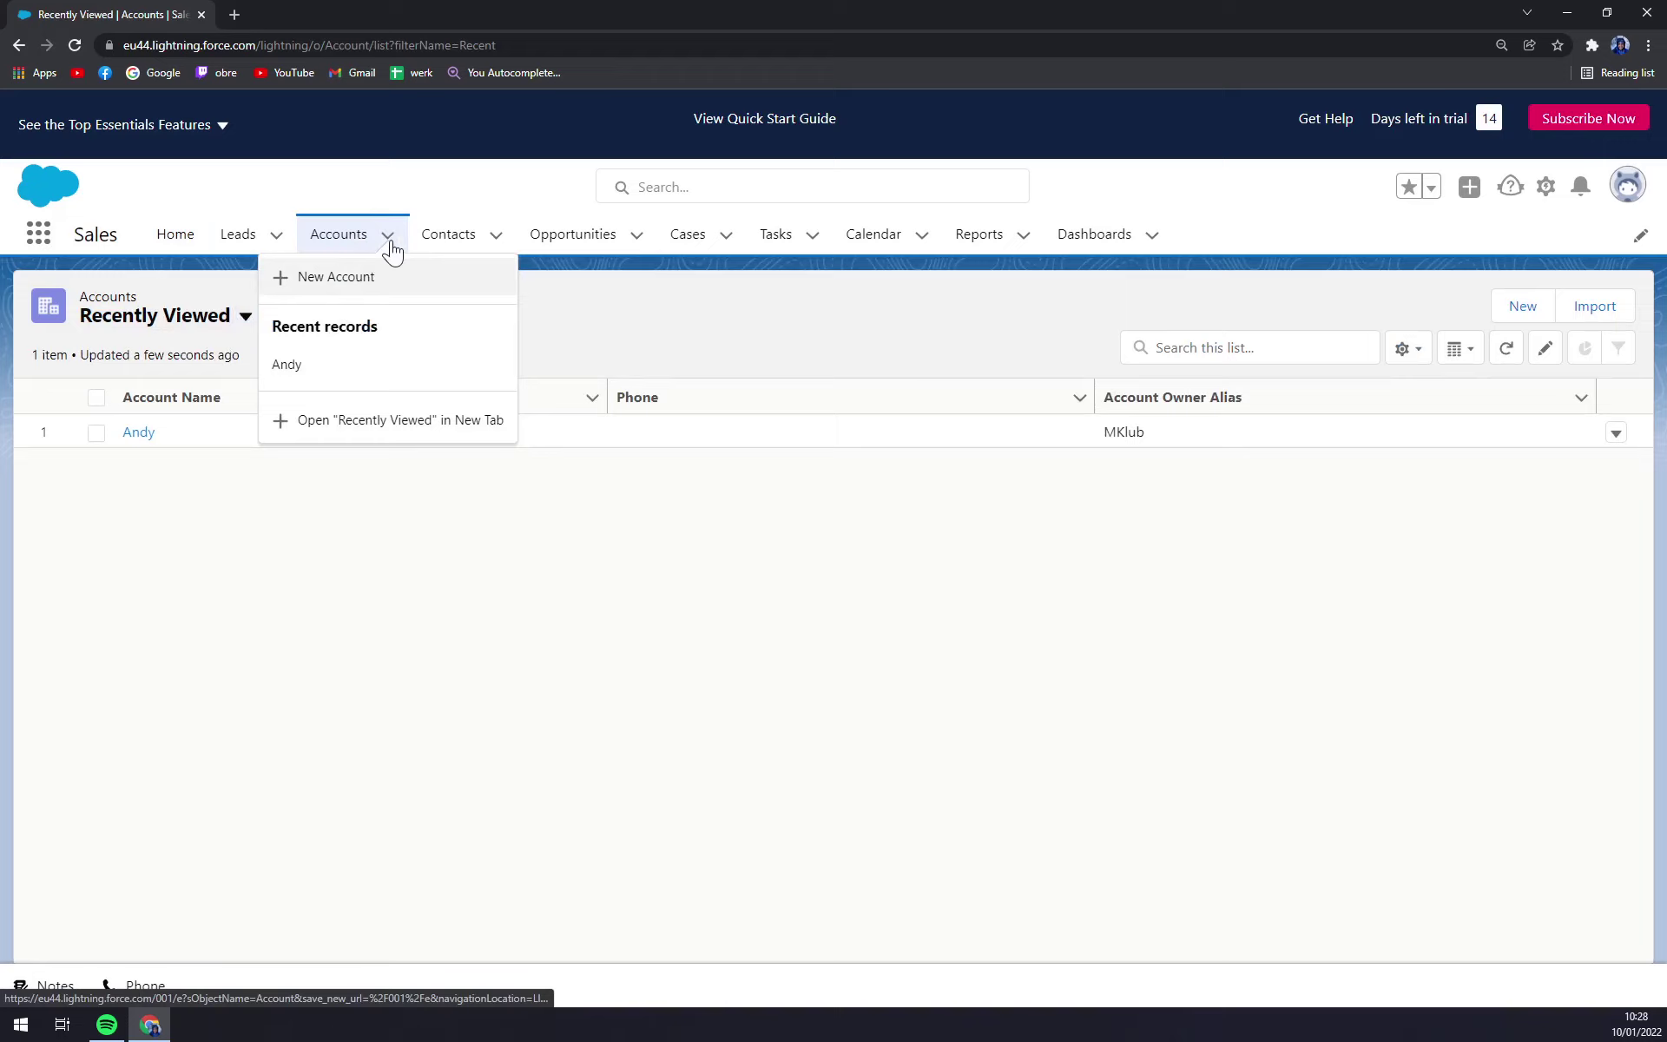
pyautogui.click(516, 559)
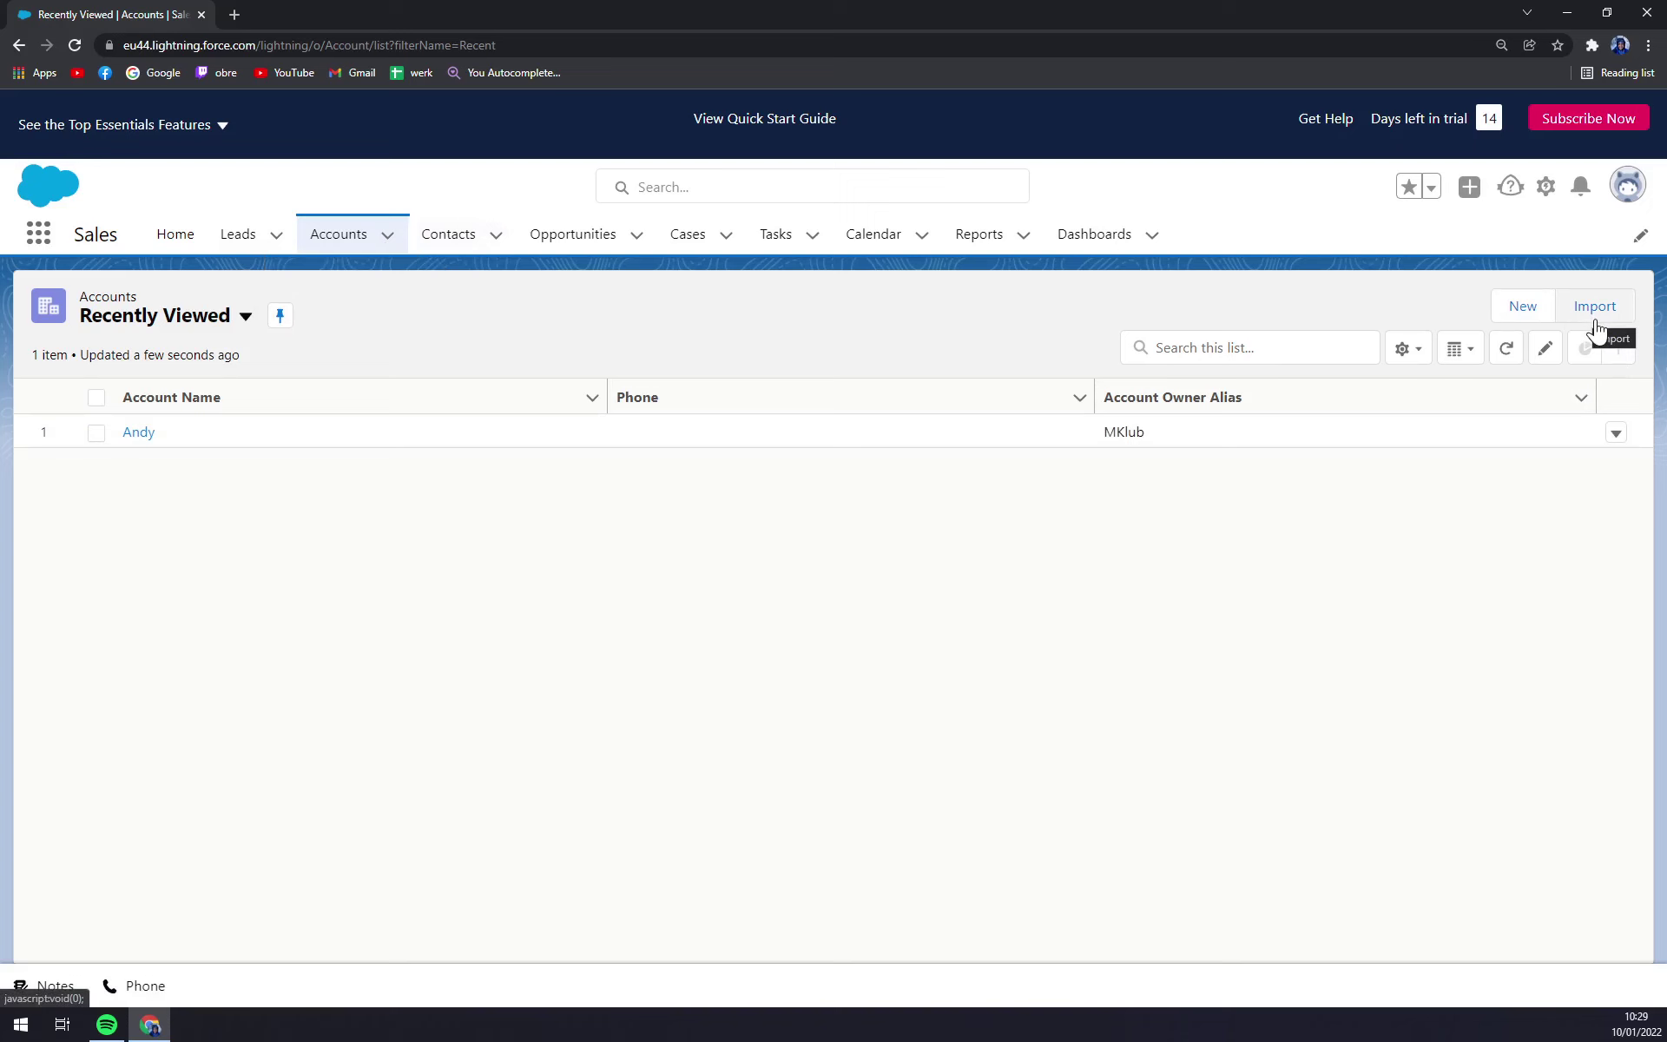
pyautogui.click(1533, 307)
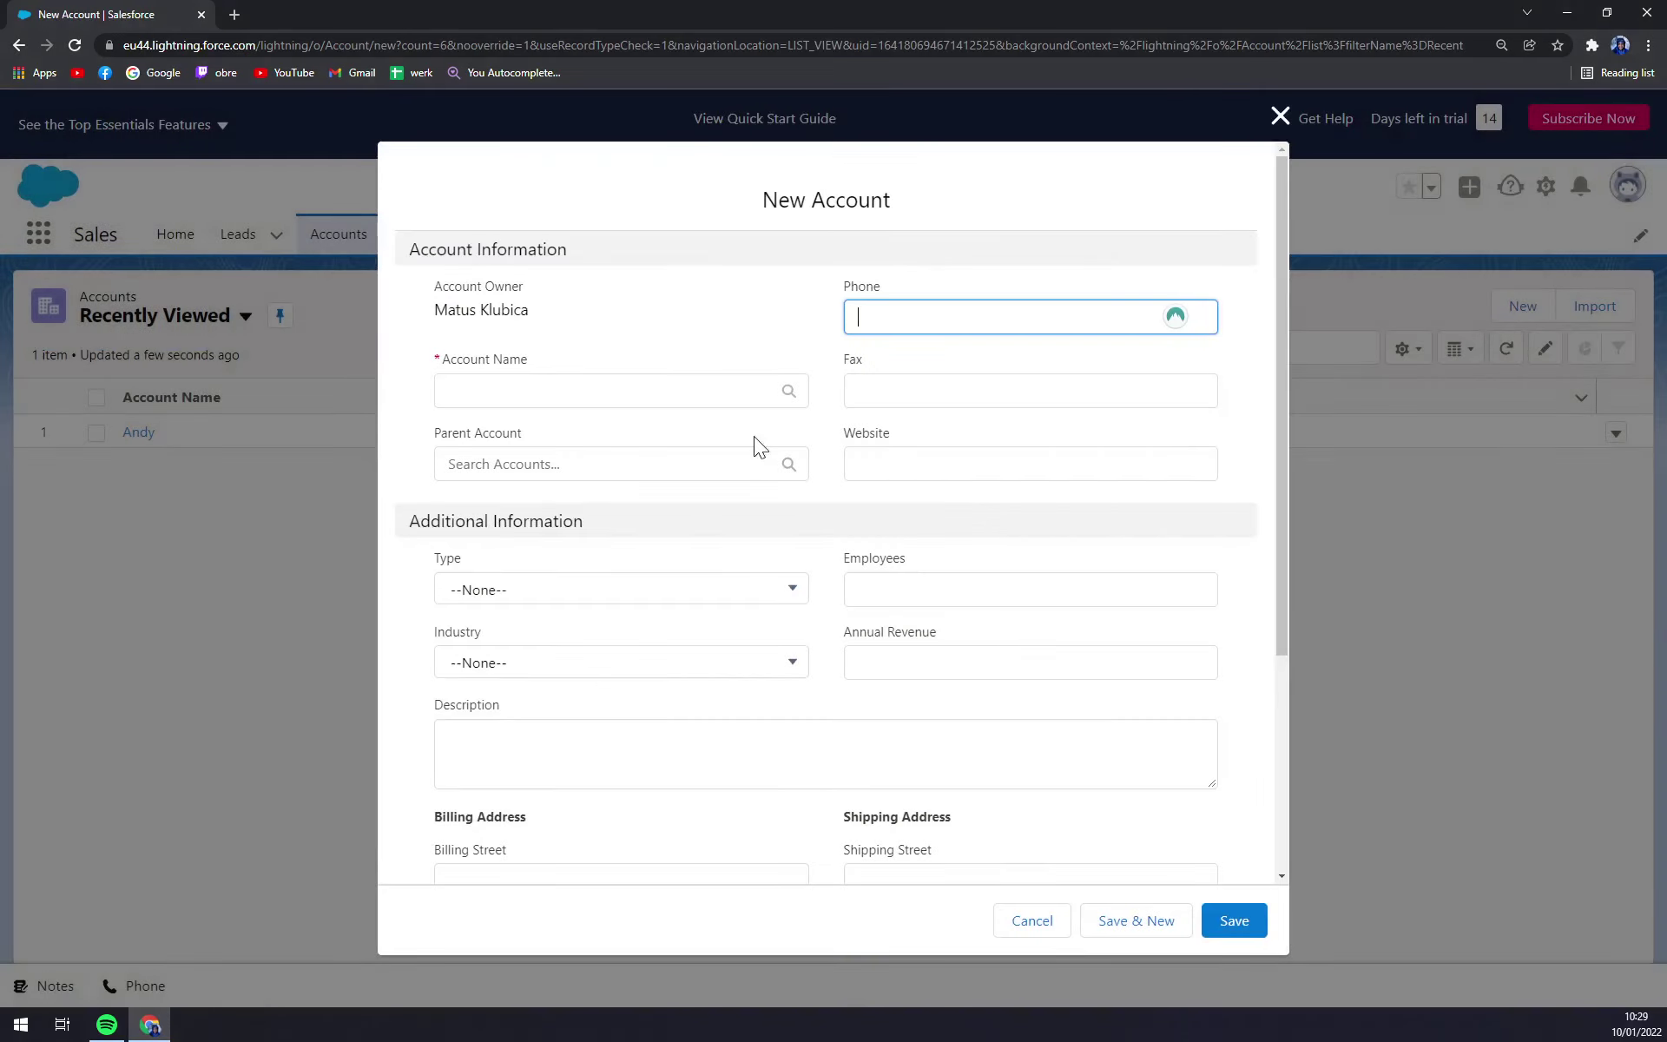
pyautogui.click(773, 391)
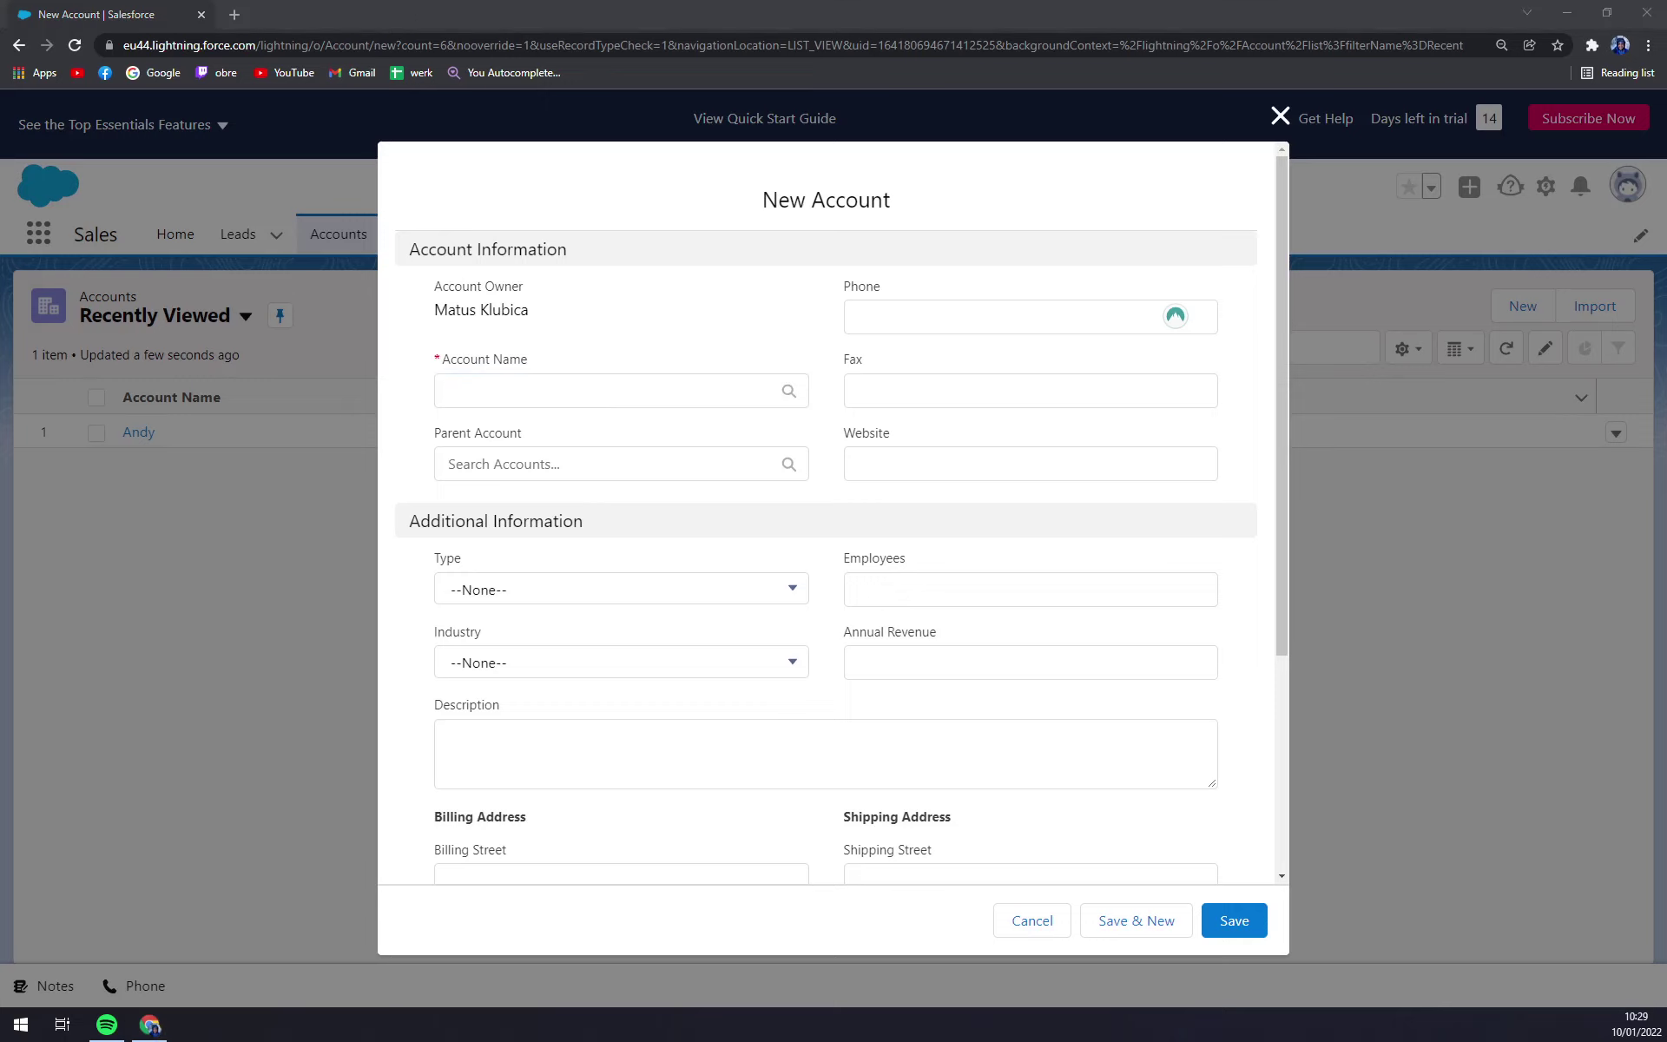
pyautogui.hotkey('alt', 'Tab')
pyautogui.click(1176, 327)
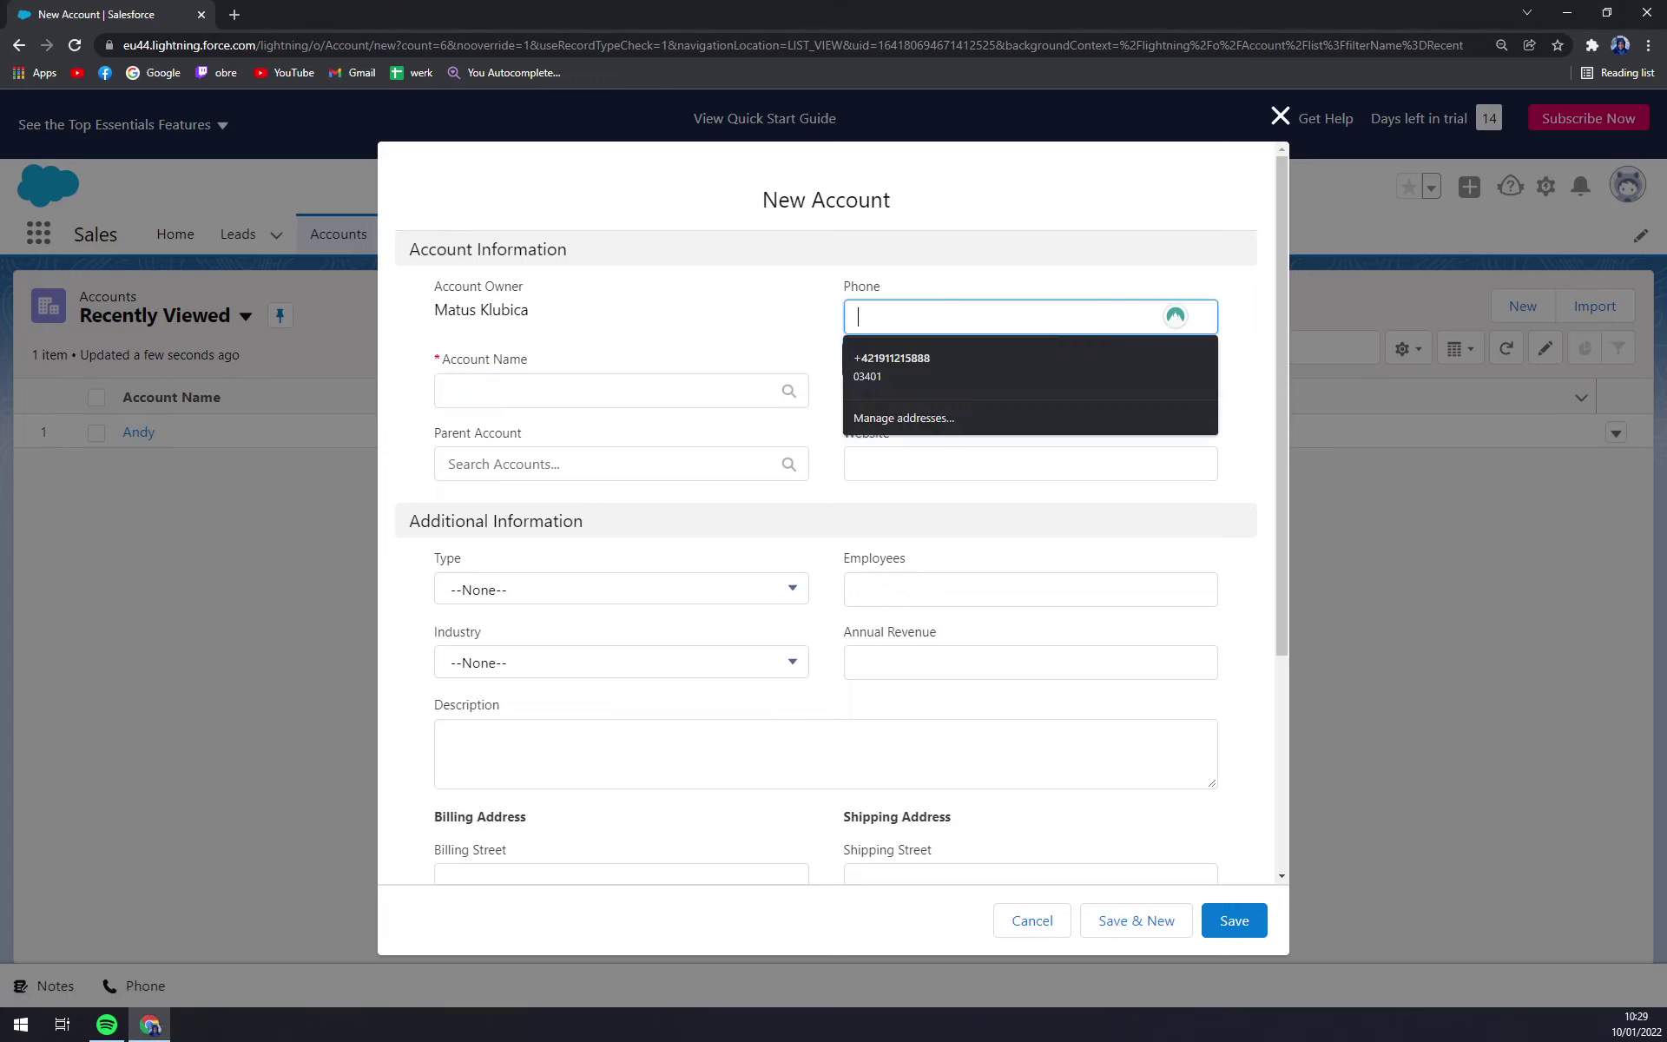
pyautogui.click(921, 255)
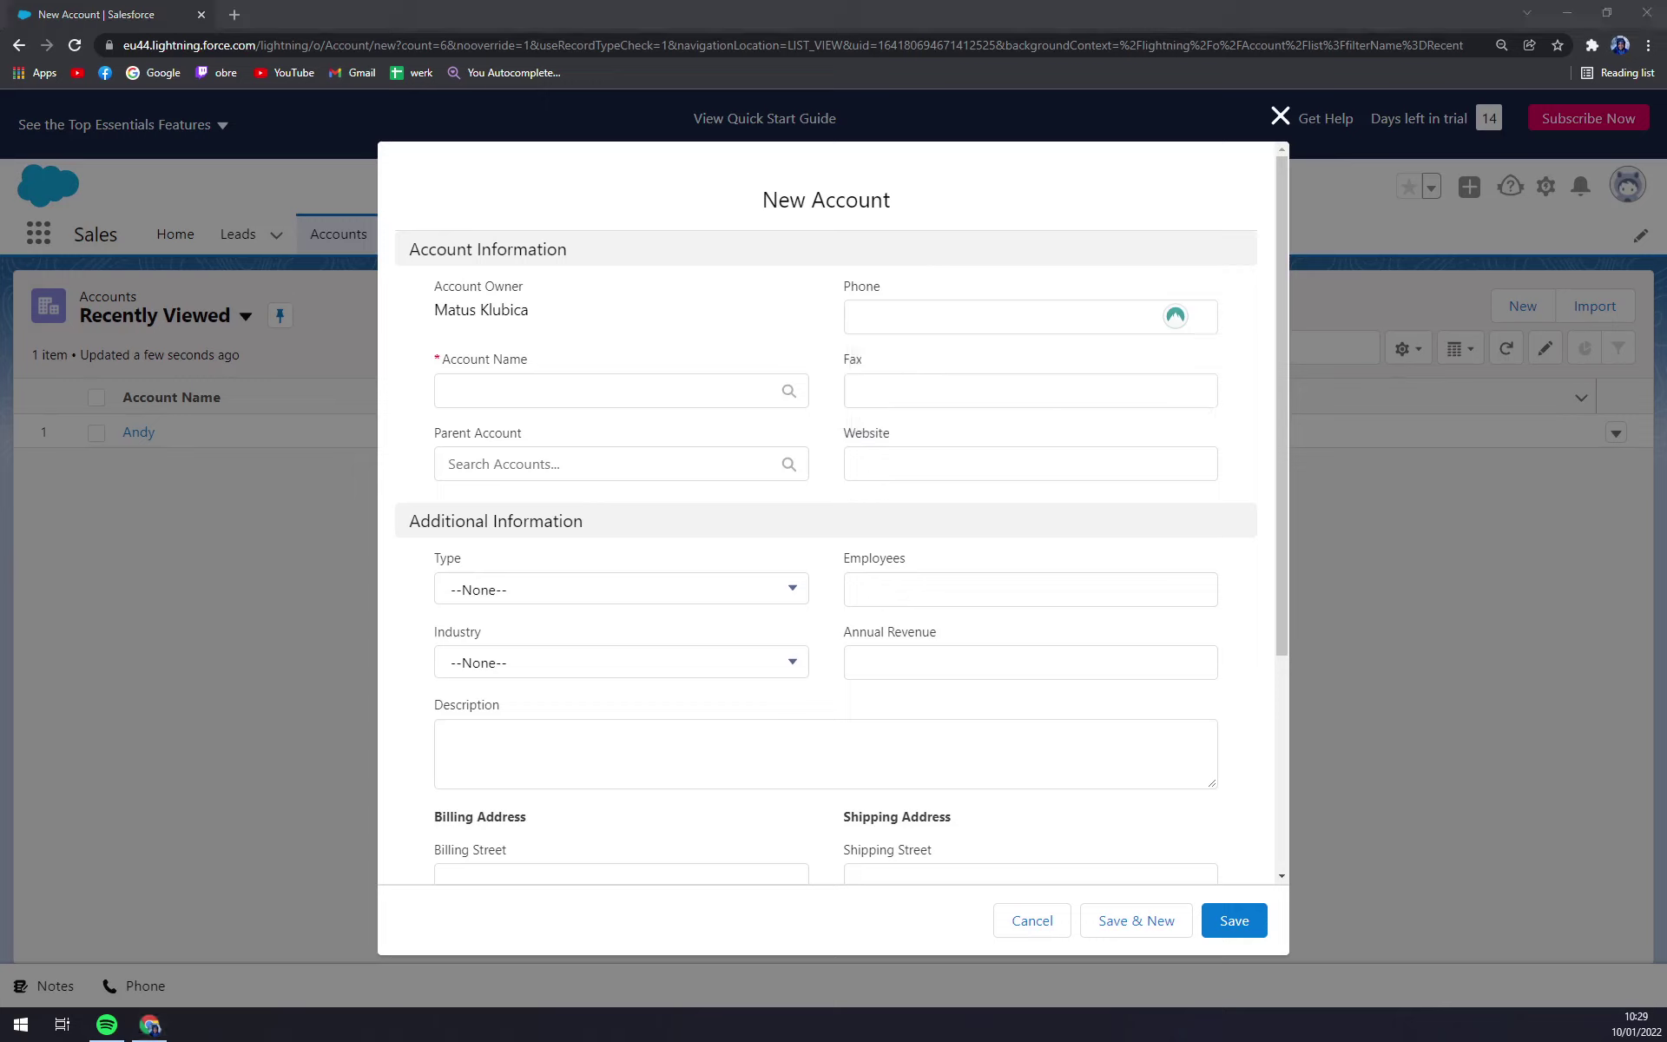
pyautogui.click(607, 390)
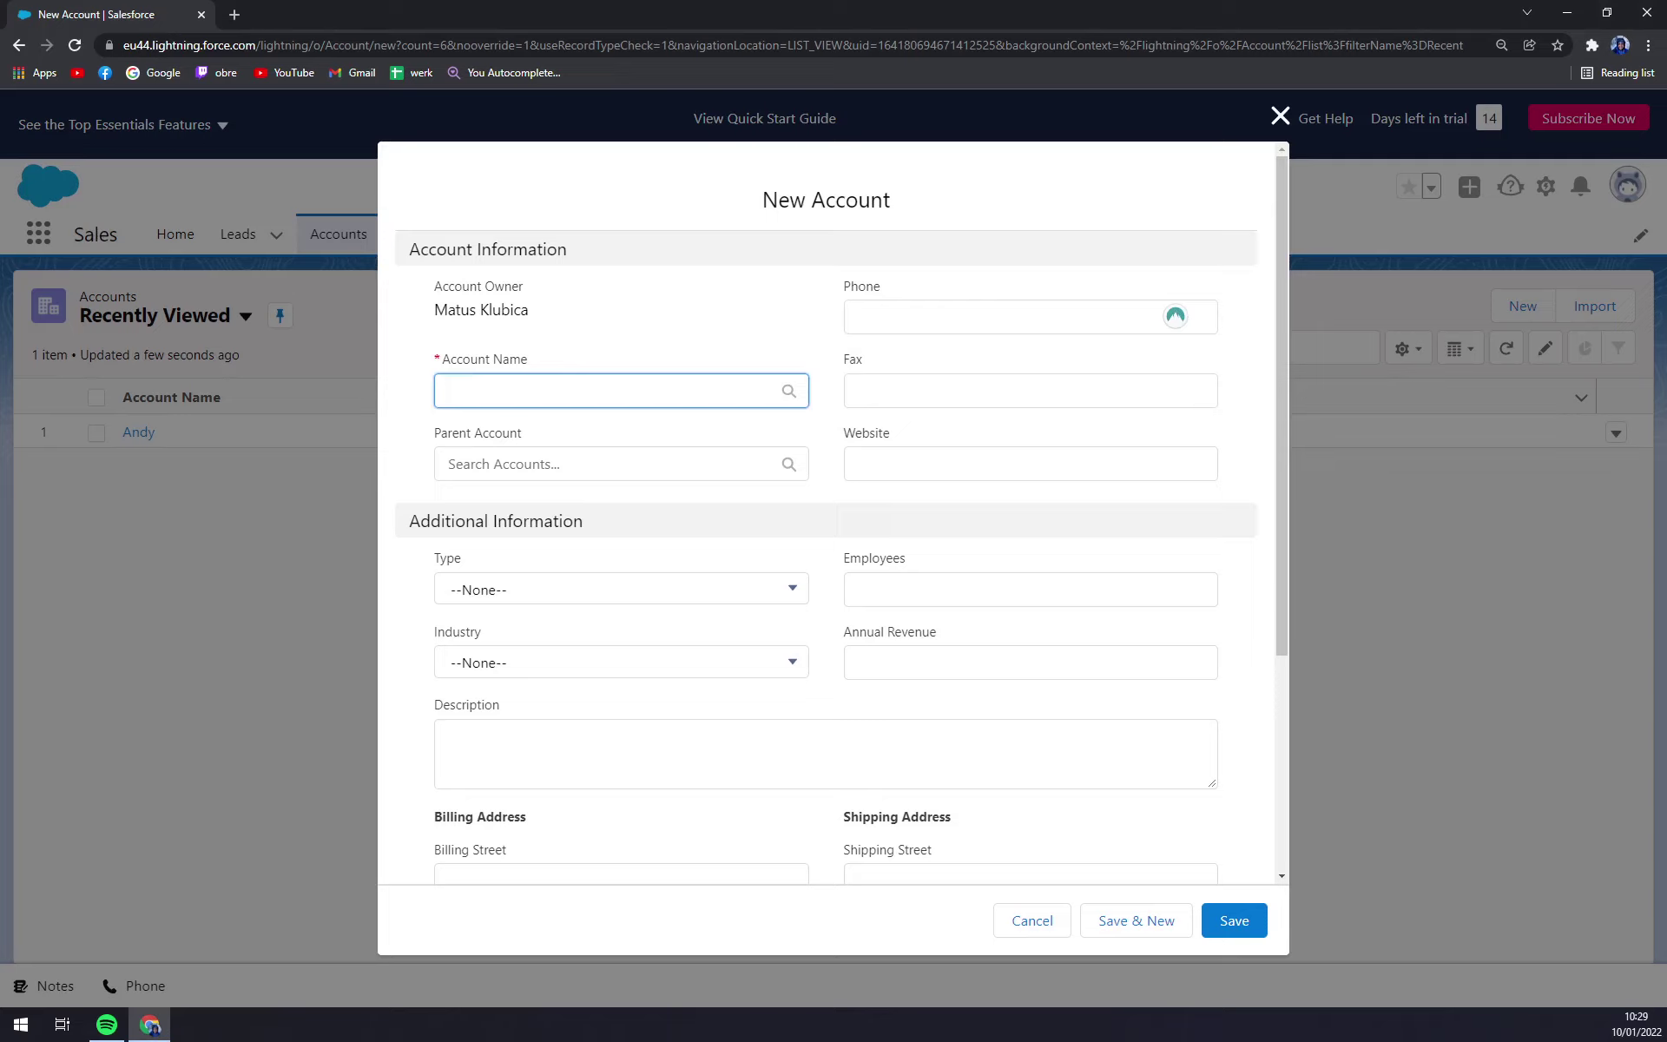
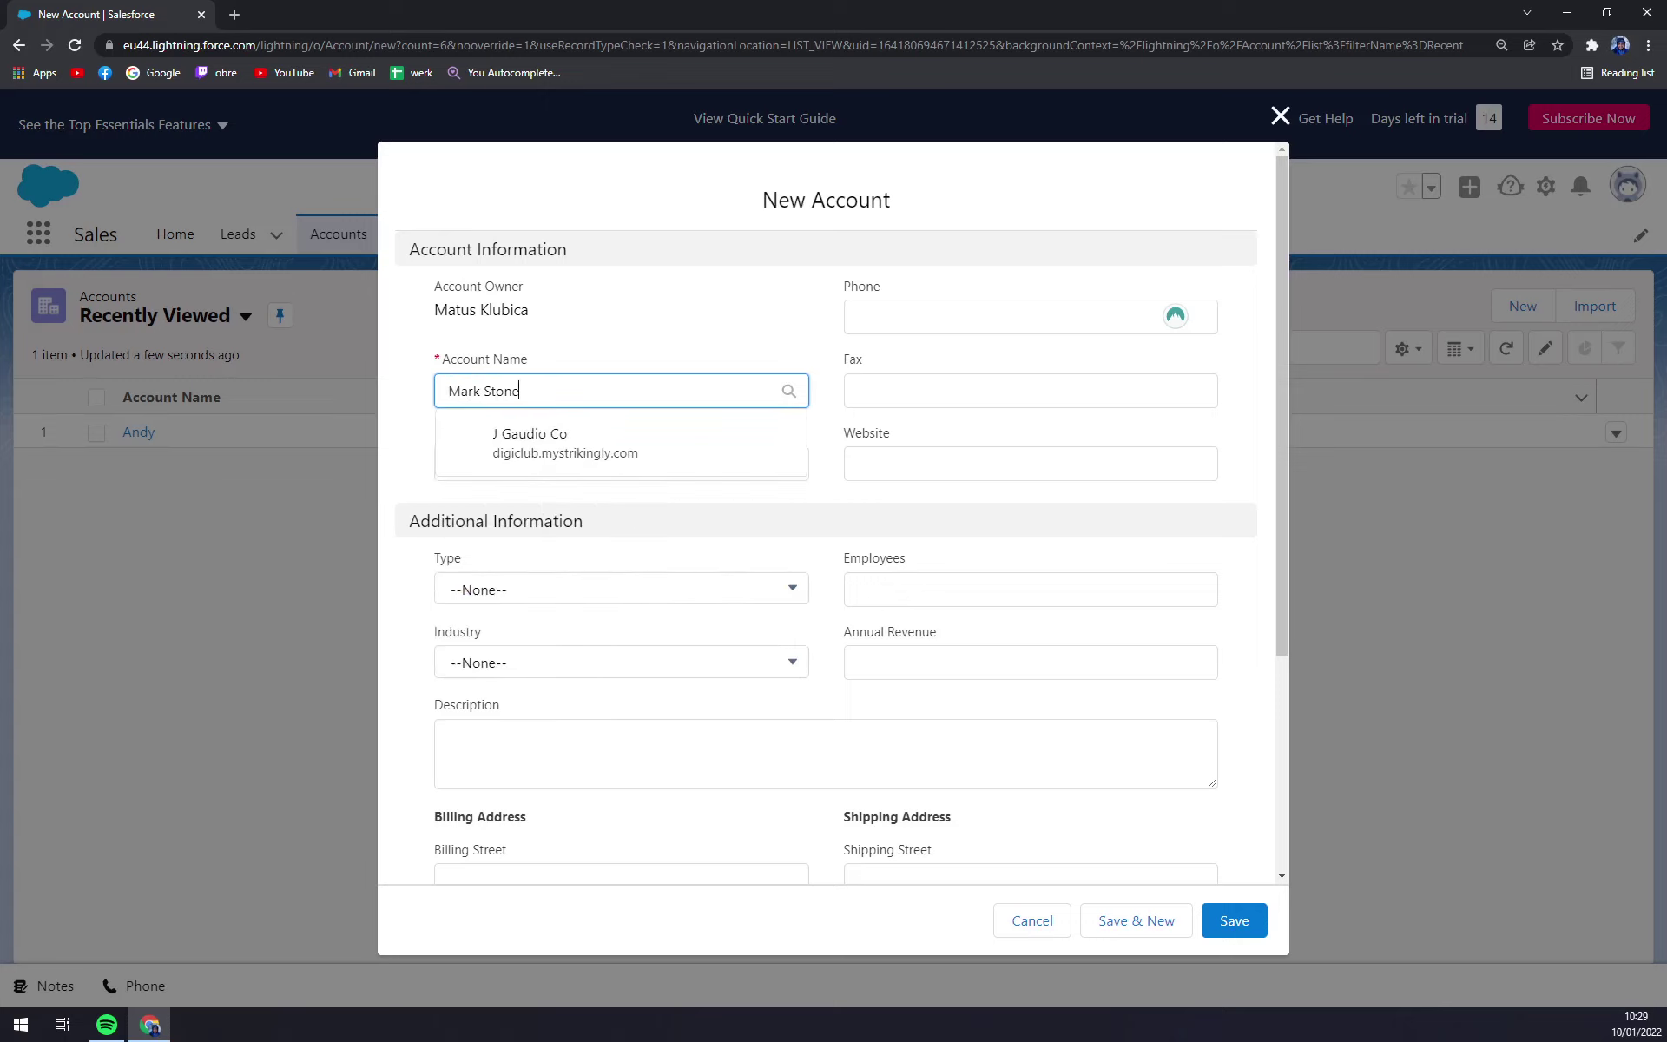
pyautogui.click(626, 349)
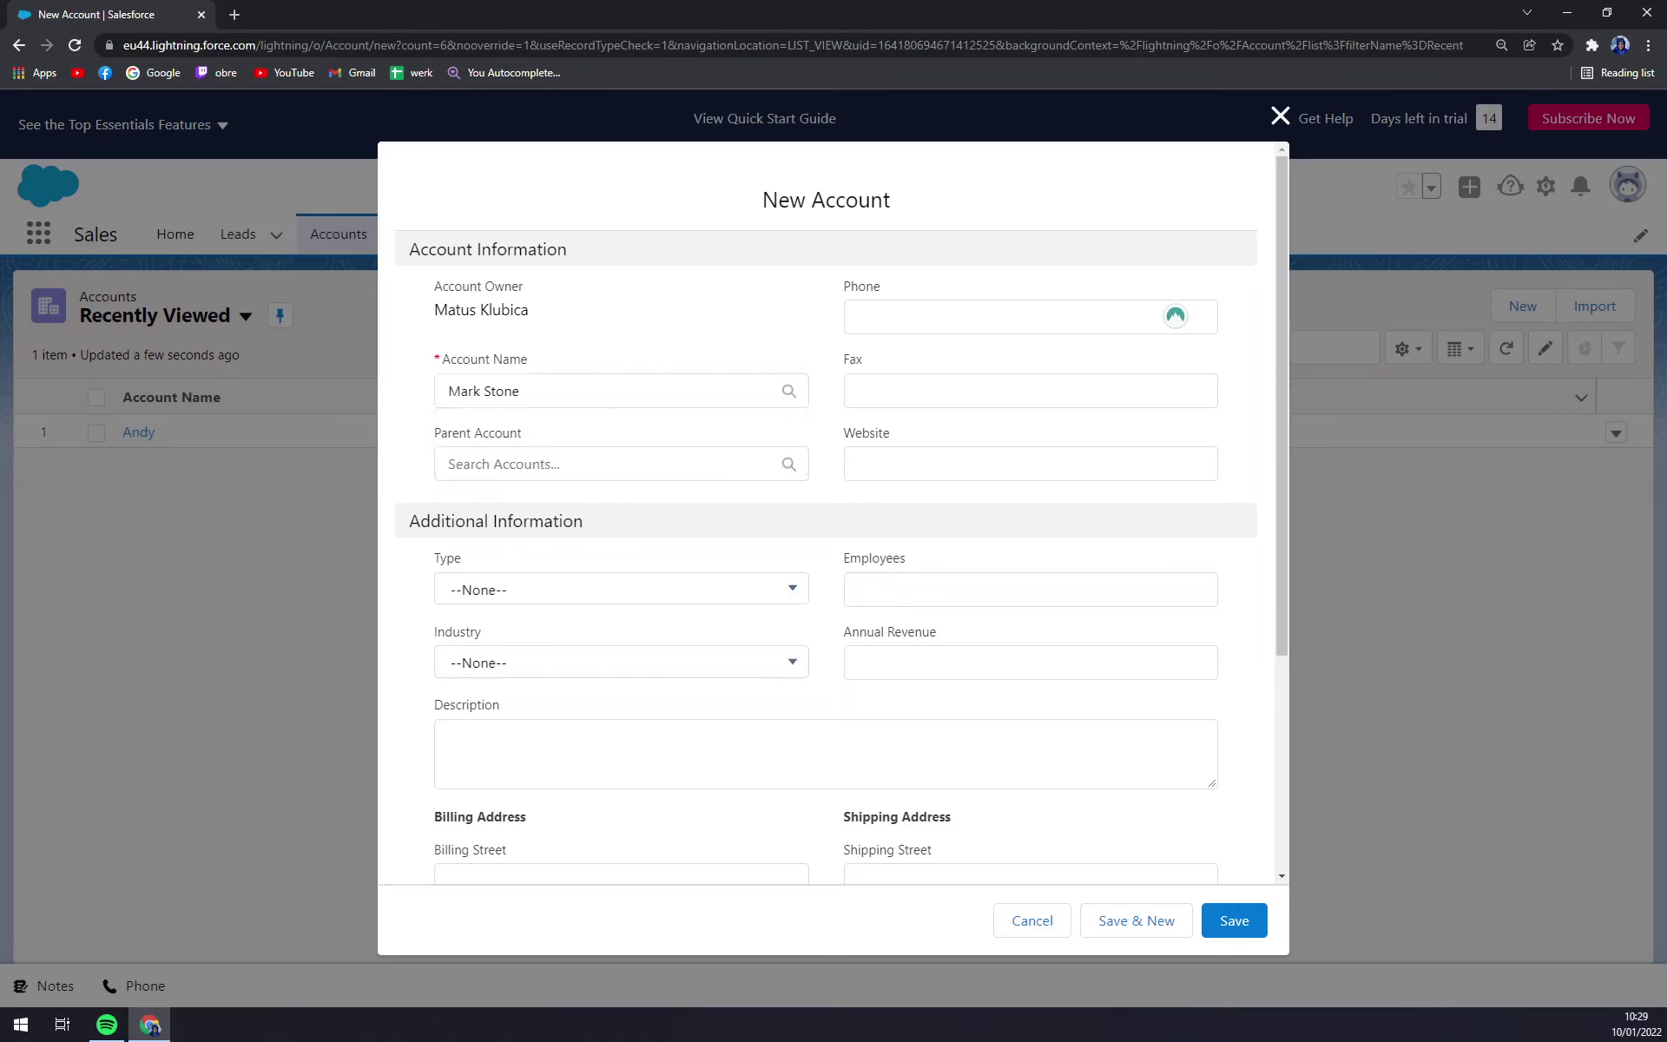
pyautogui.click(590, 463)
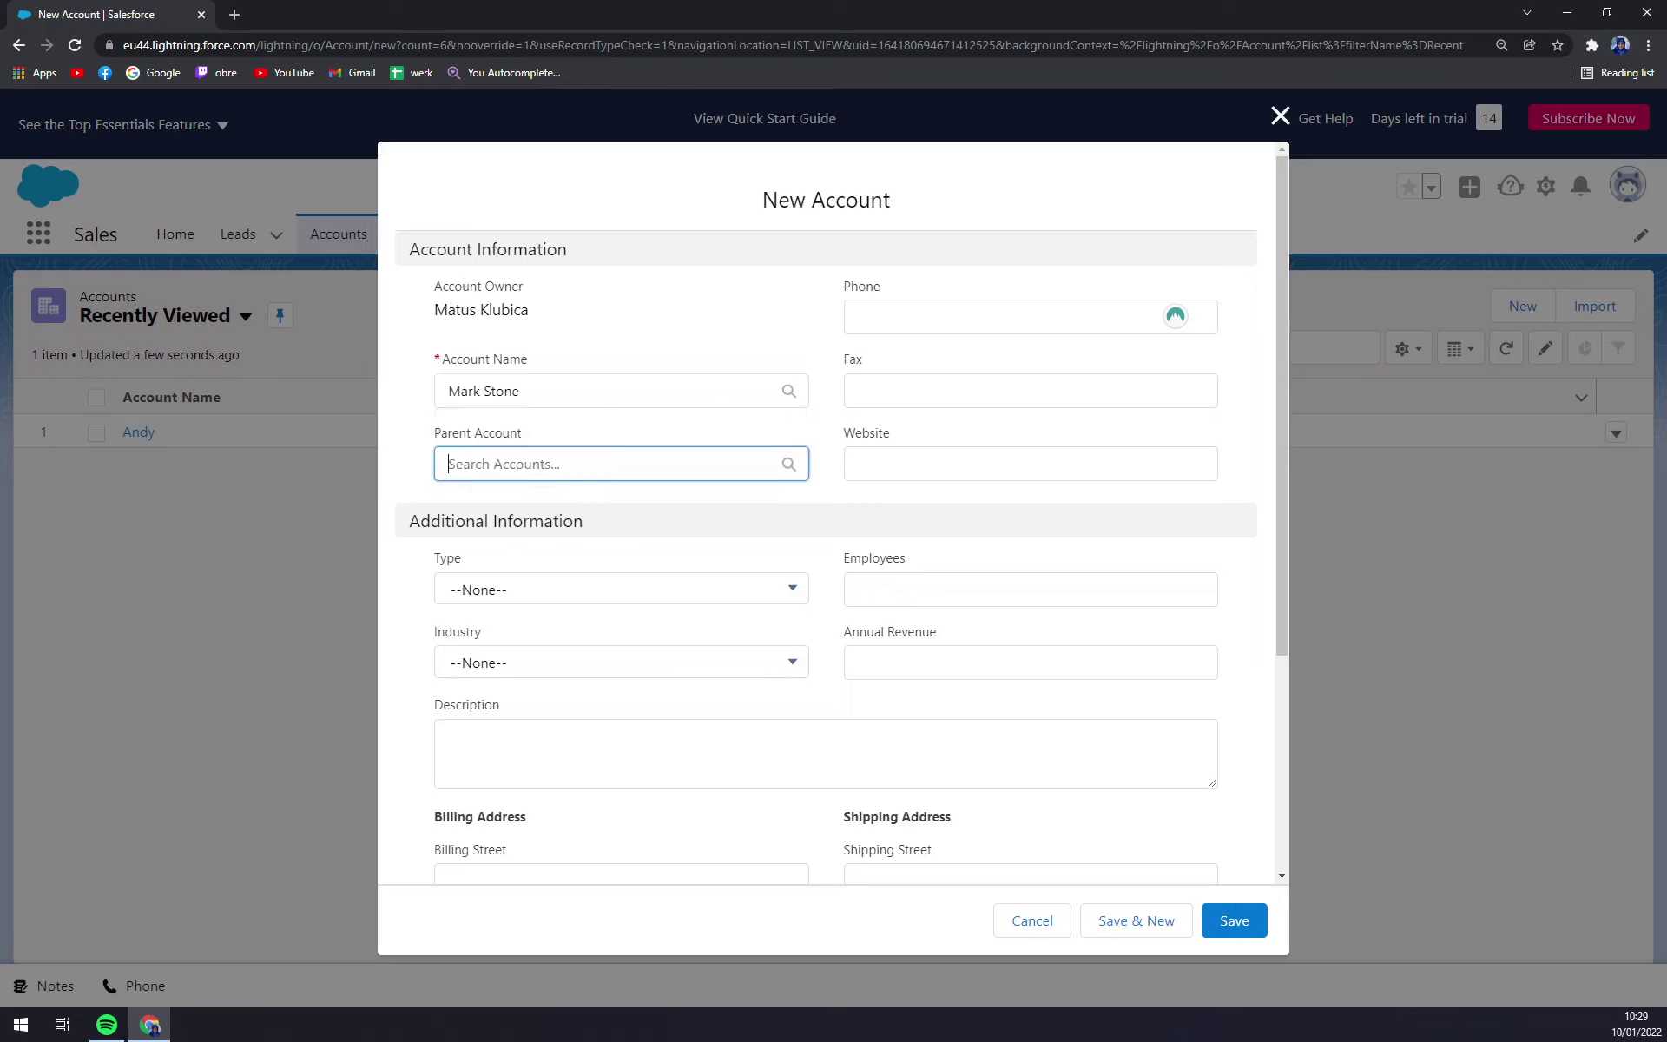
pyautogui.click(641, 293)
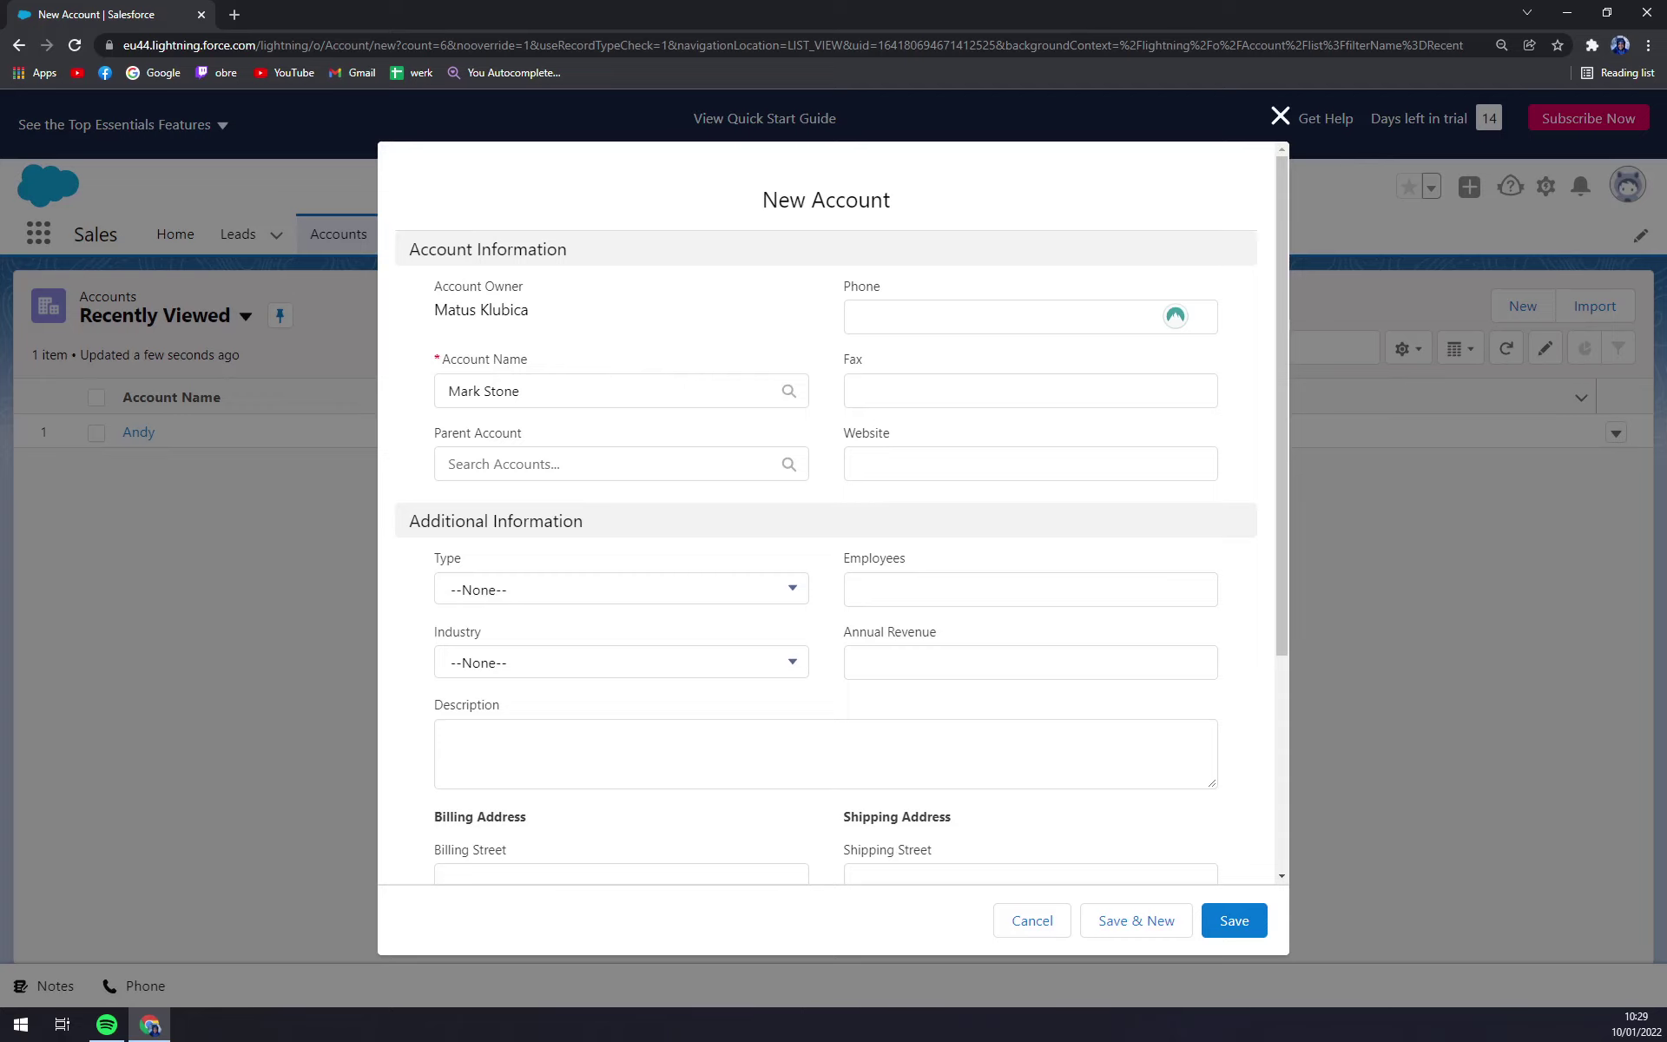
# - Set the account Type to Customer and the Industry to Chemicals
pyautogui.click(853, 463)
pyautogui.scroll(-4, 614, 496)
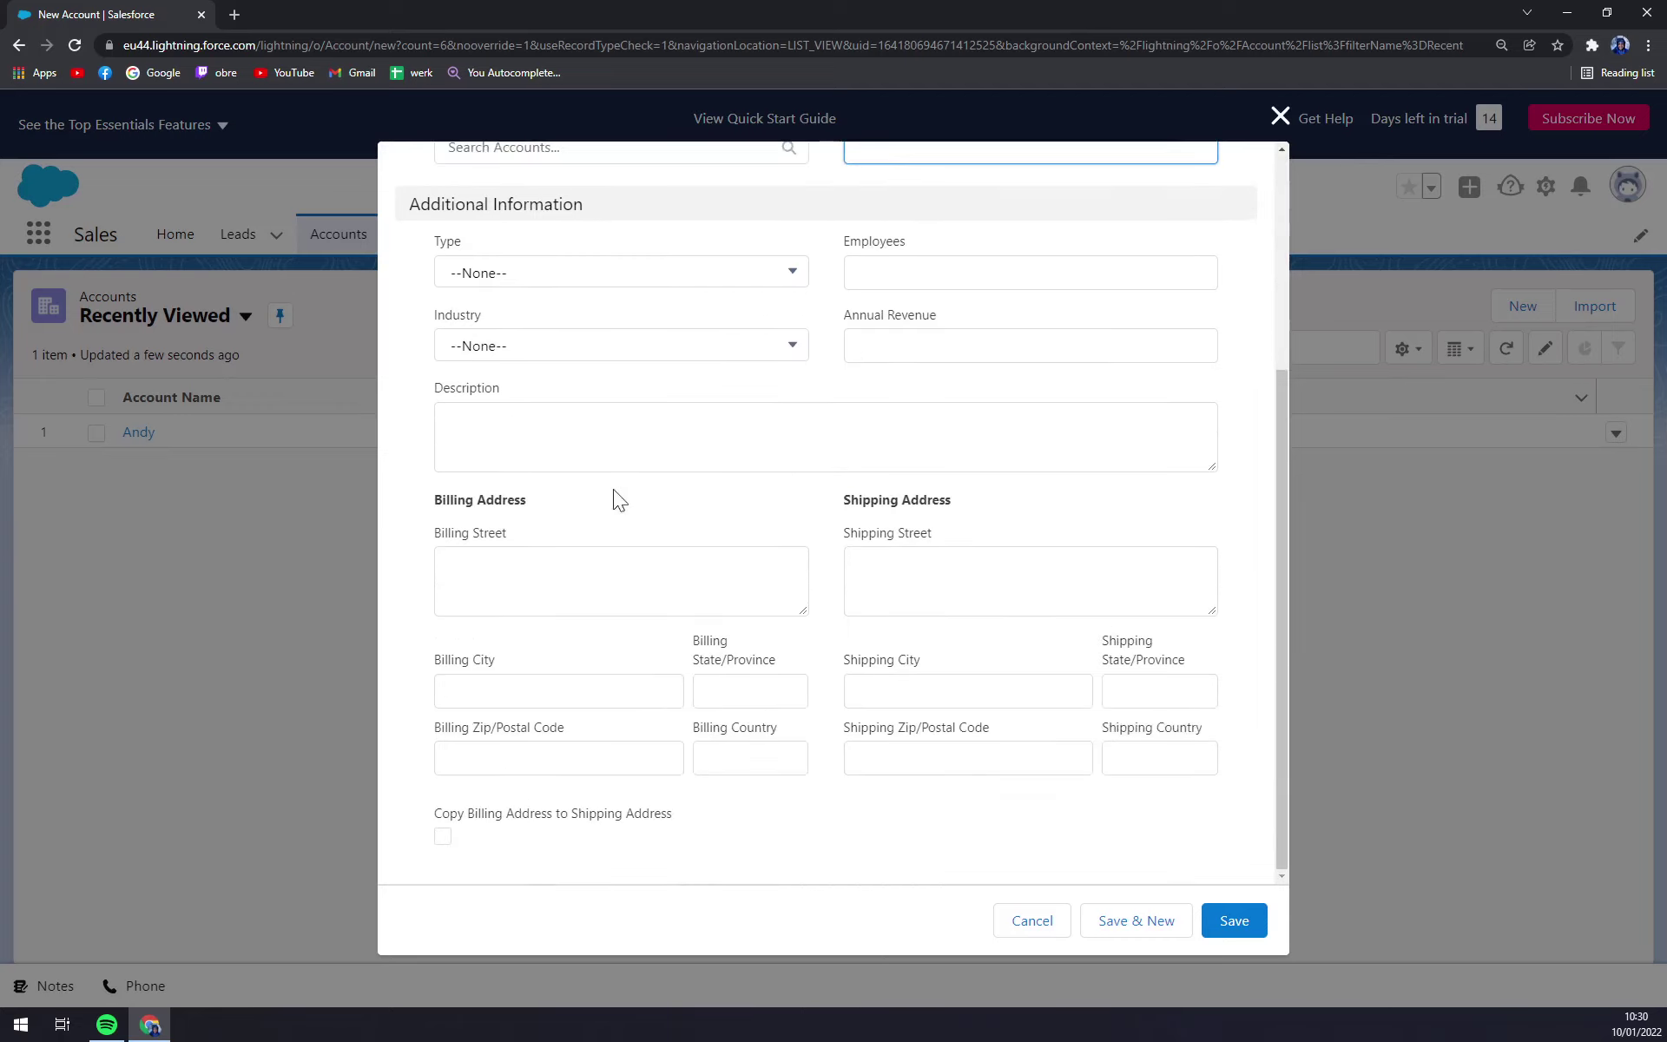
pyautogui.scroll(1, 439, 372)
pyautogui.click(542, 365)
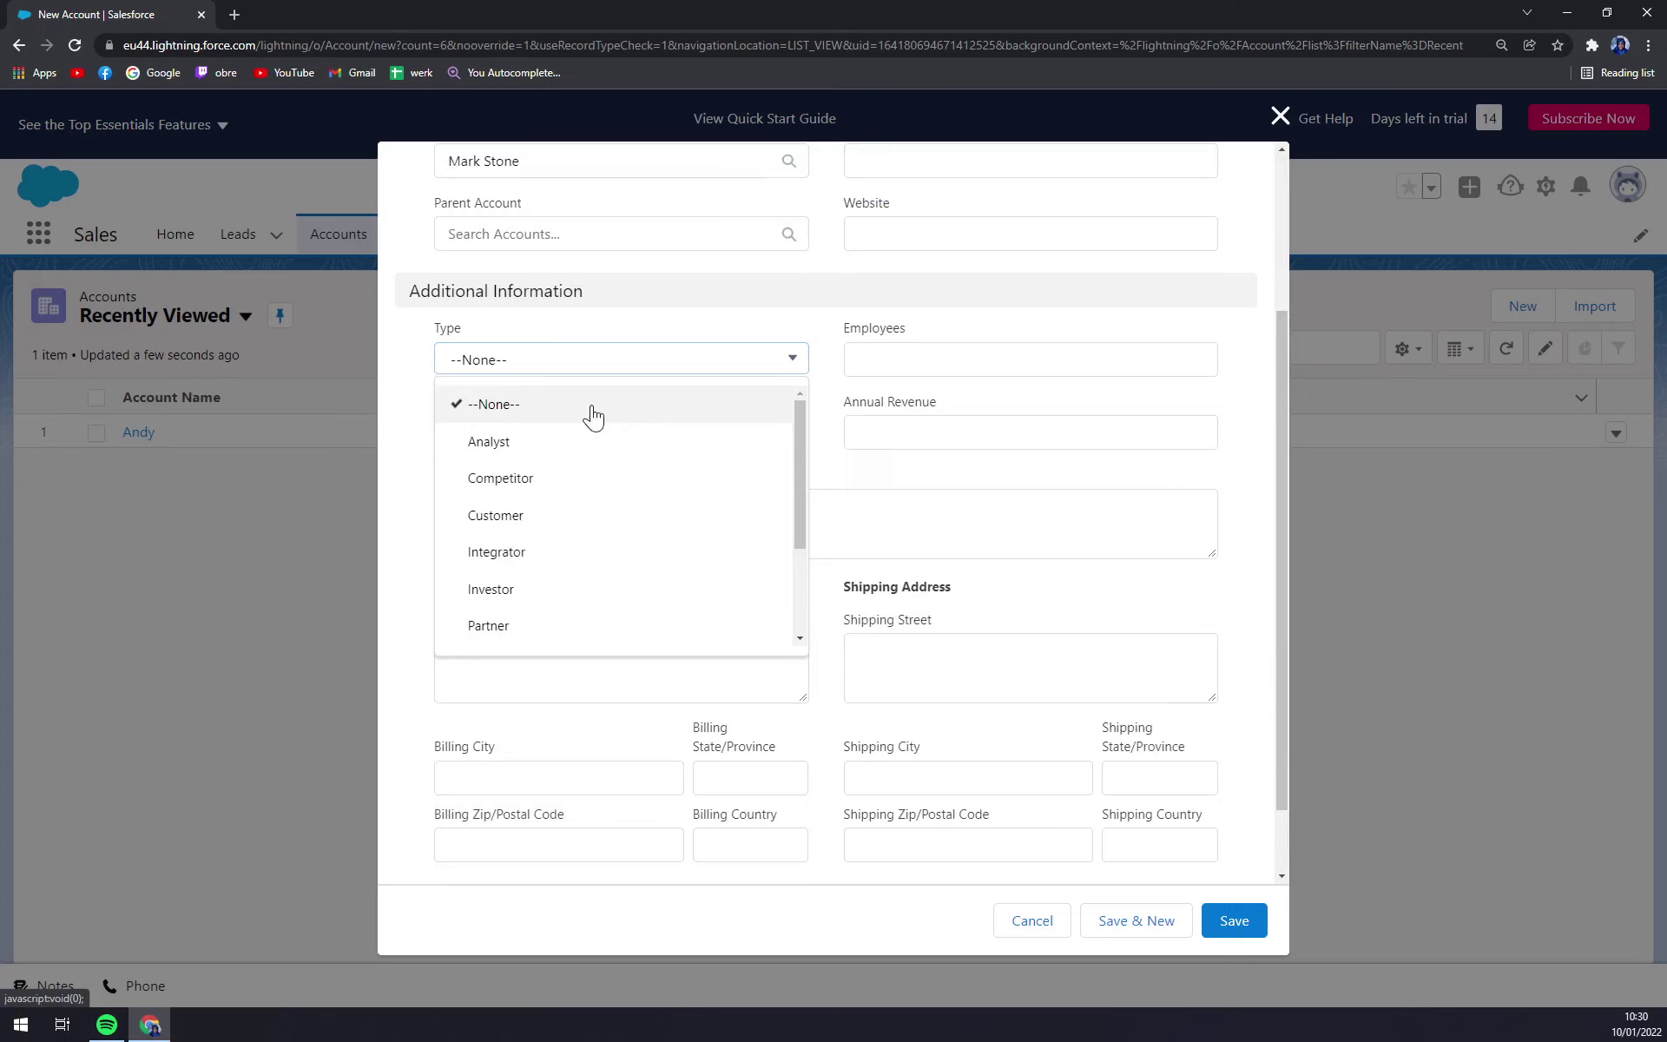
pyautogui.scroll(-2, 591, 519)
pyautogui.scroll(2, 586, 596)
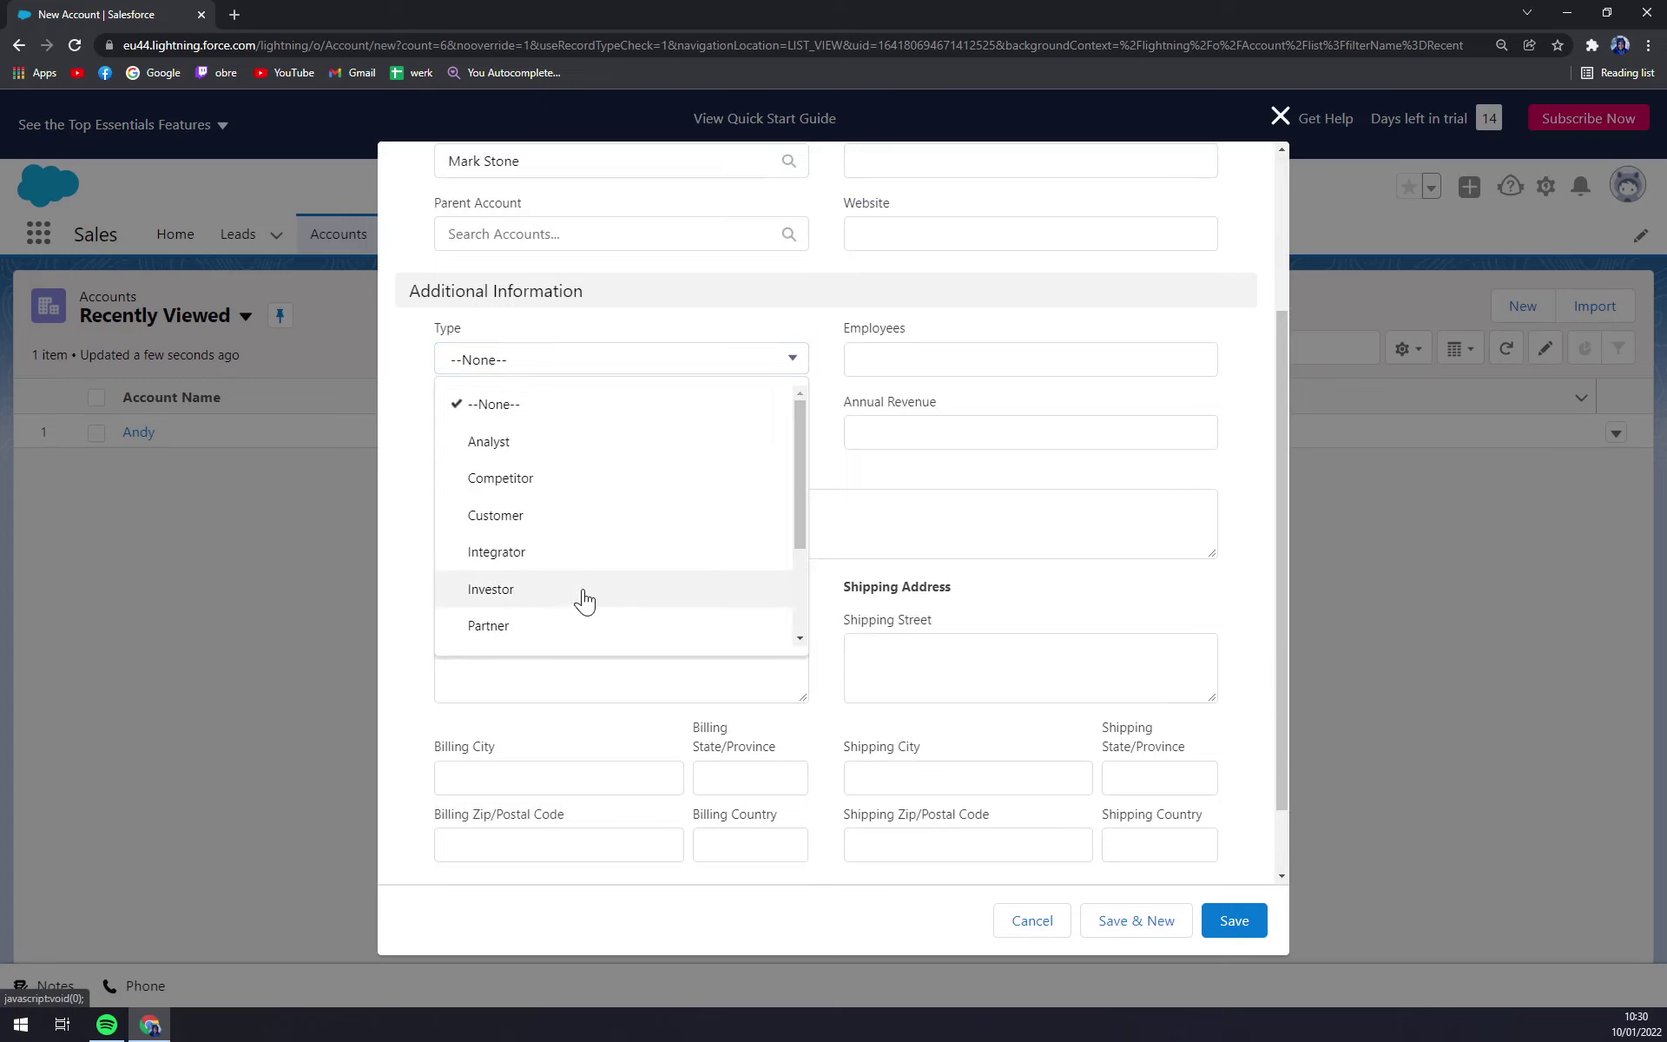
pyautogui.click(531, 514)
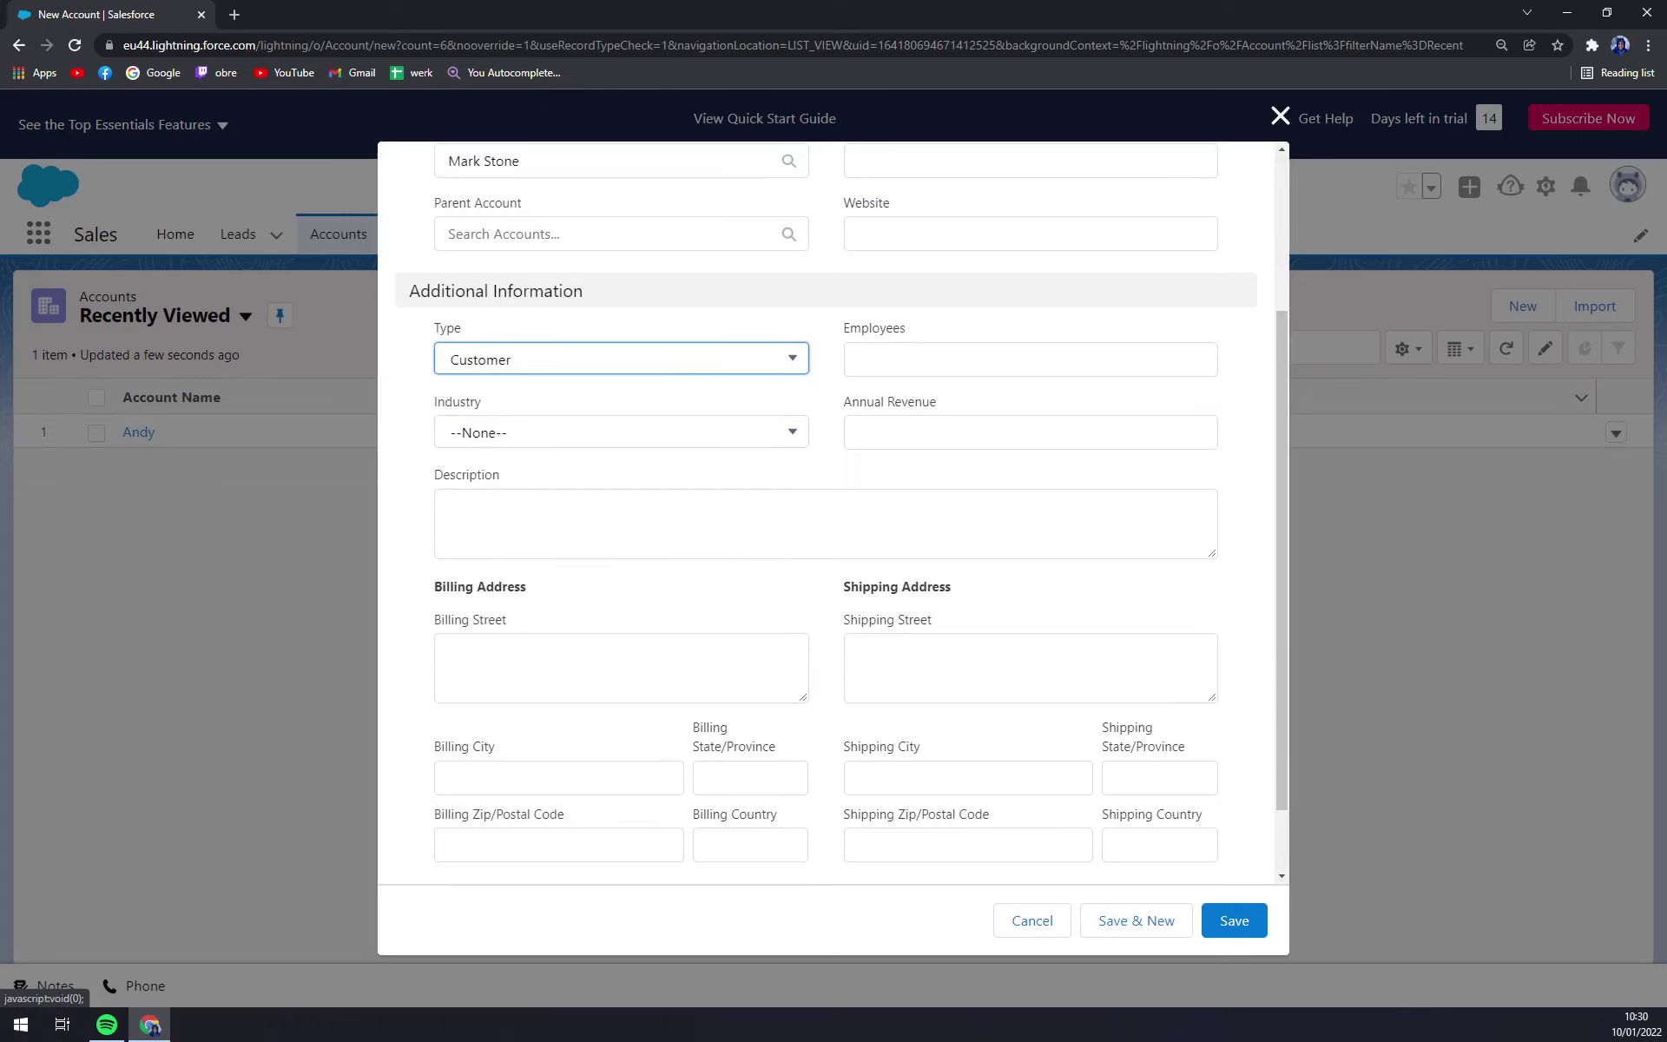
pyautogui.click(611, 442)
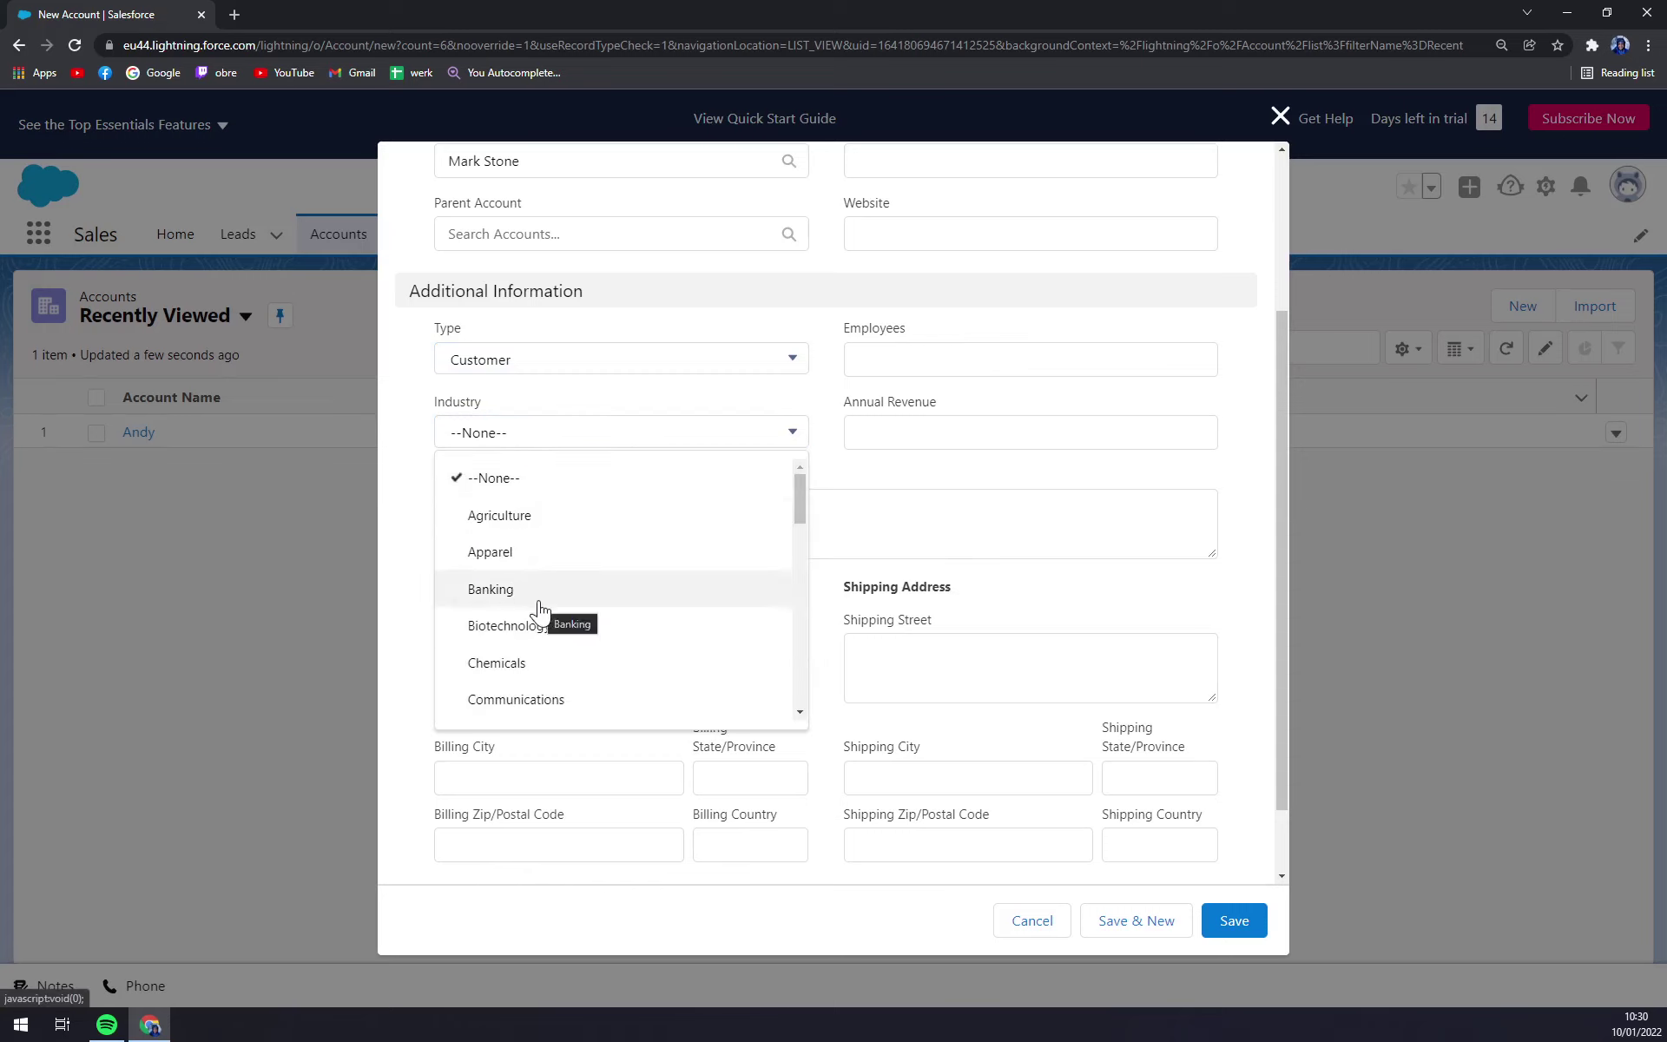
pyautogui.click(560, 667)
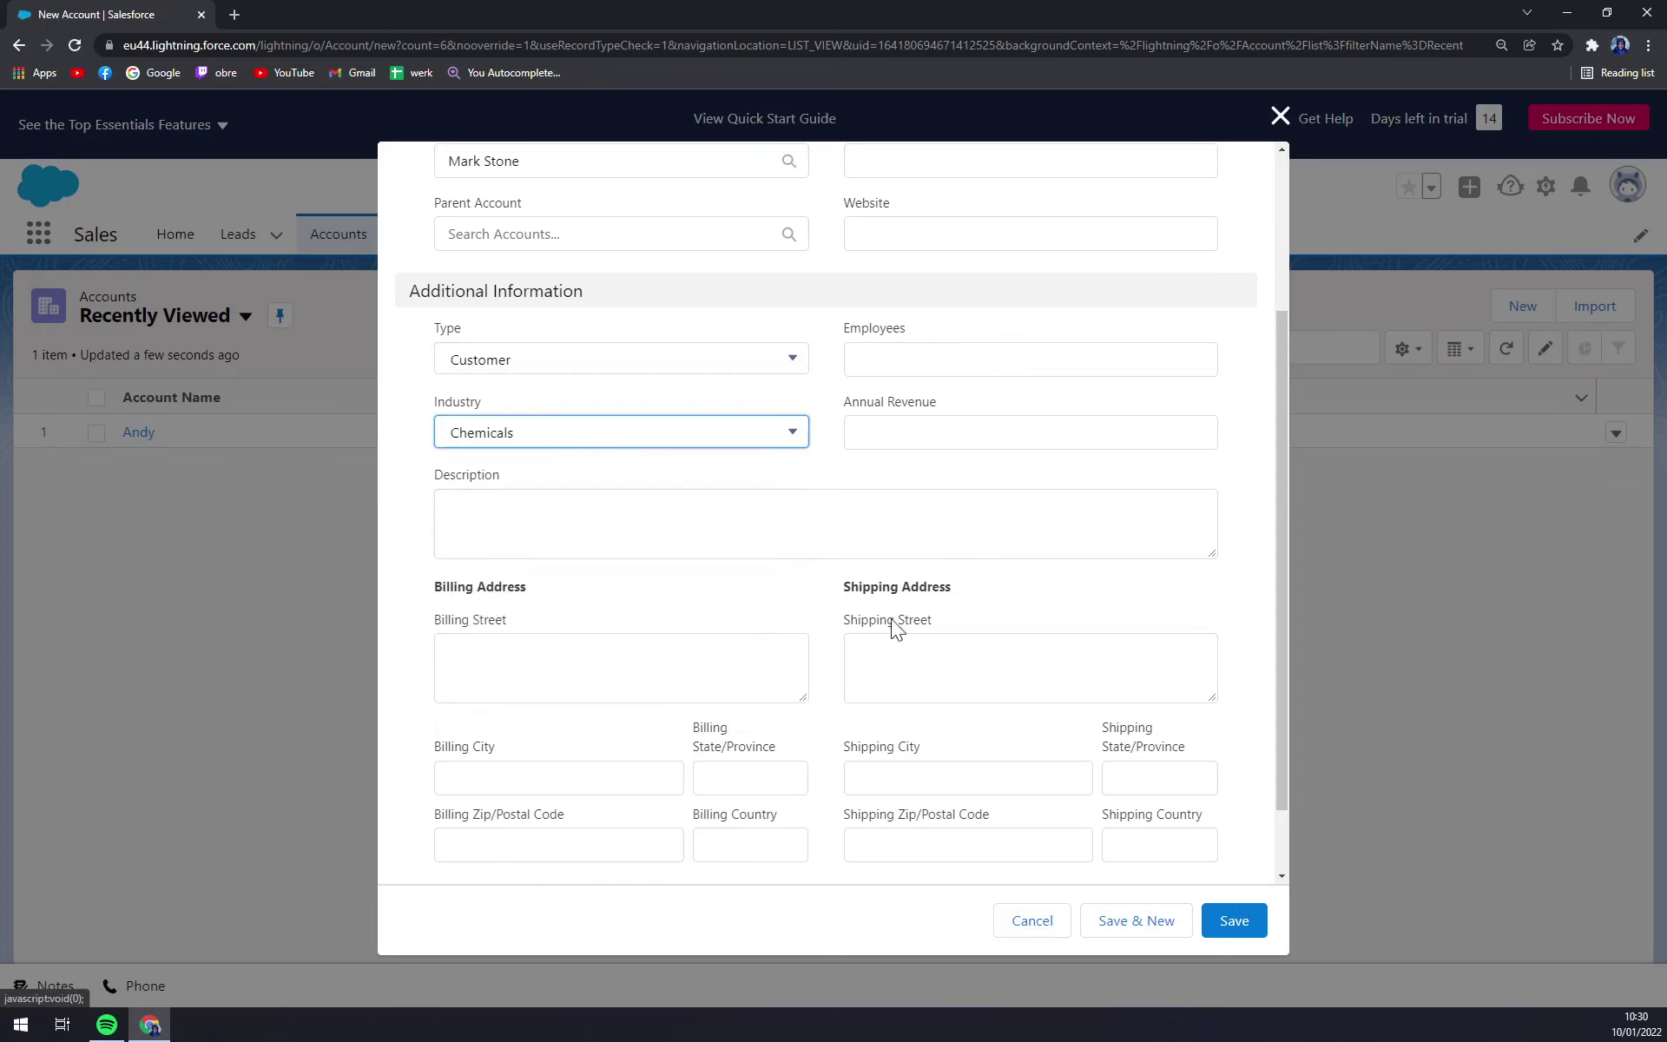
# - Enter 10,000,000 as Annual Revenue and 100 as Employees, leaving the billing address blank
pyautogui.click(978, 434)
pyautogui.write('10000000')
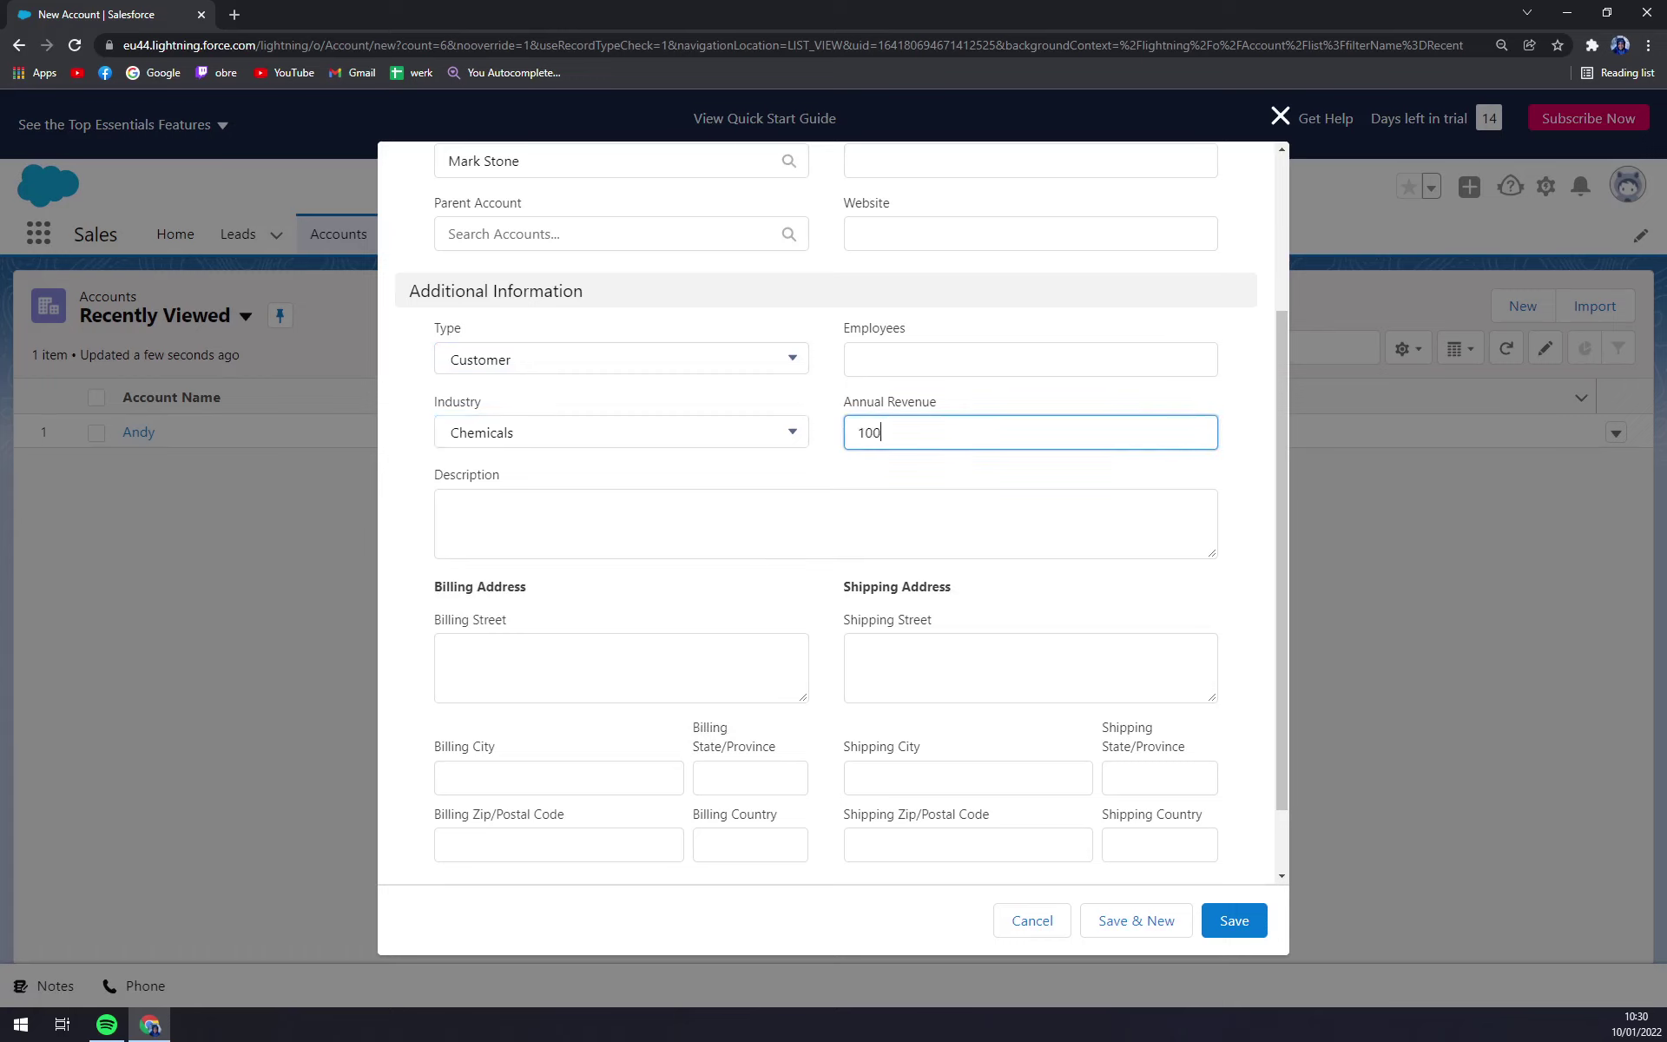
pyautogui.click(448, 513)
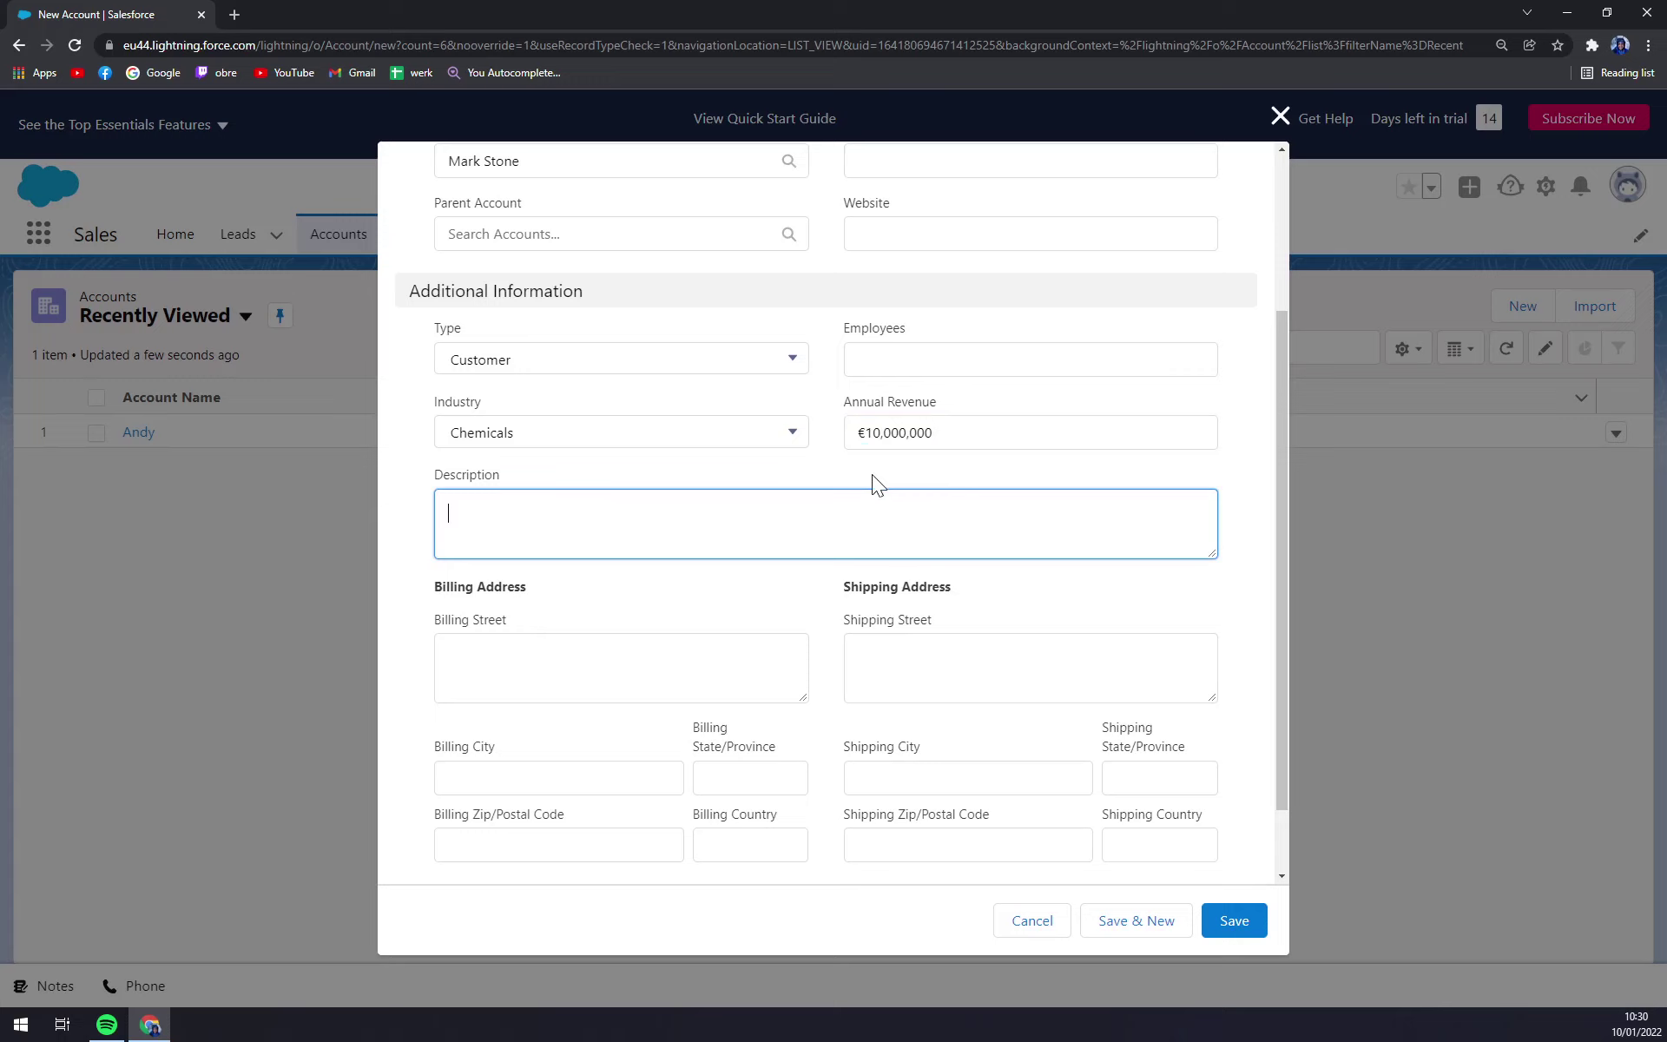
pyautogui.click(1030, 359)
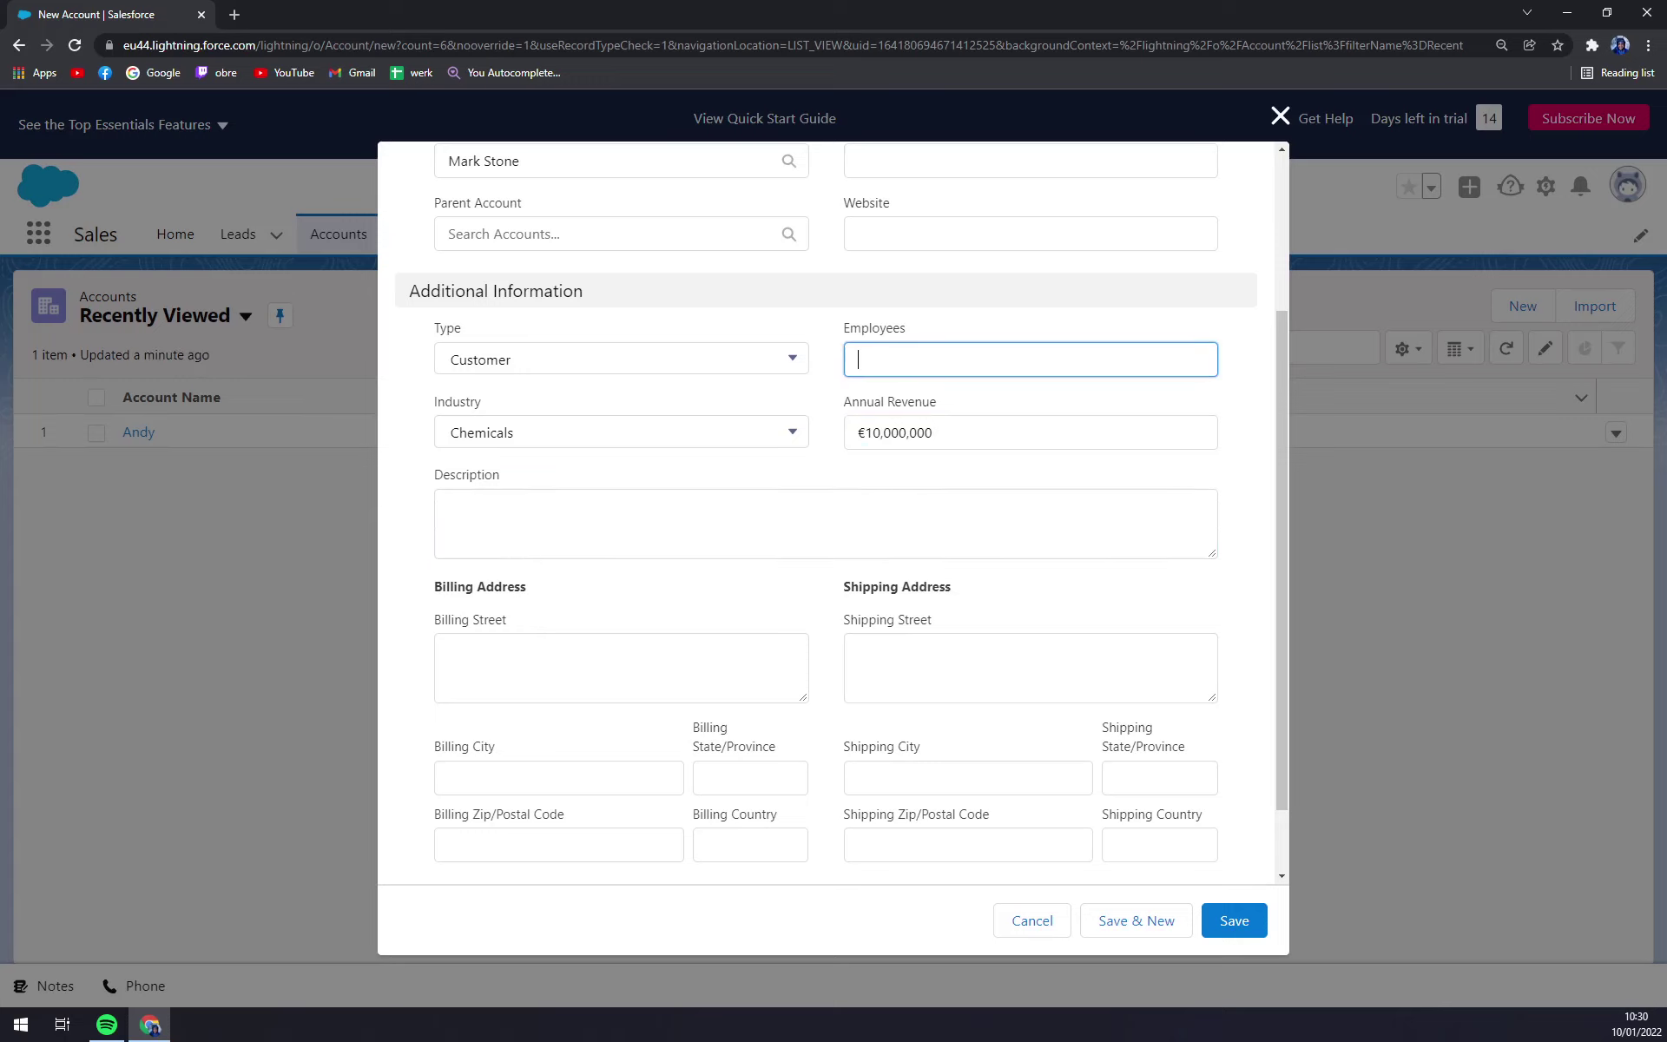
pyautogui.write('5')
pyautogui.write('100')
pyautogui.click(802, 387)
pyautogui.scroll(-1, 802, 387)
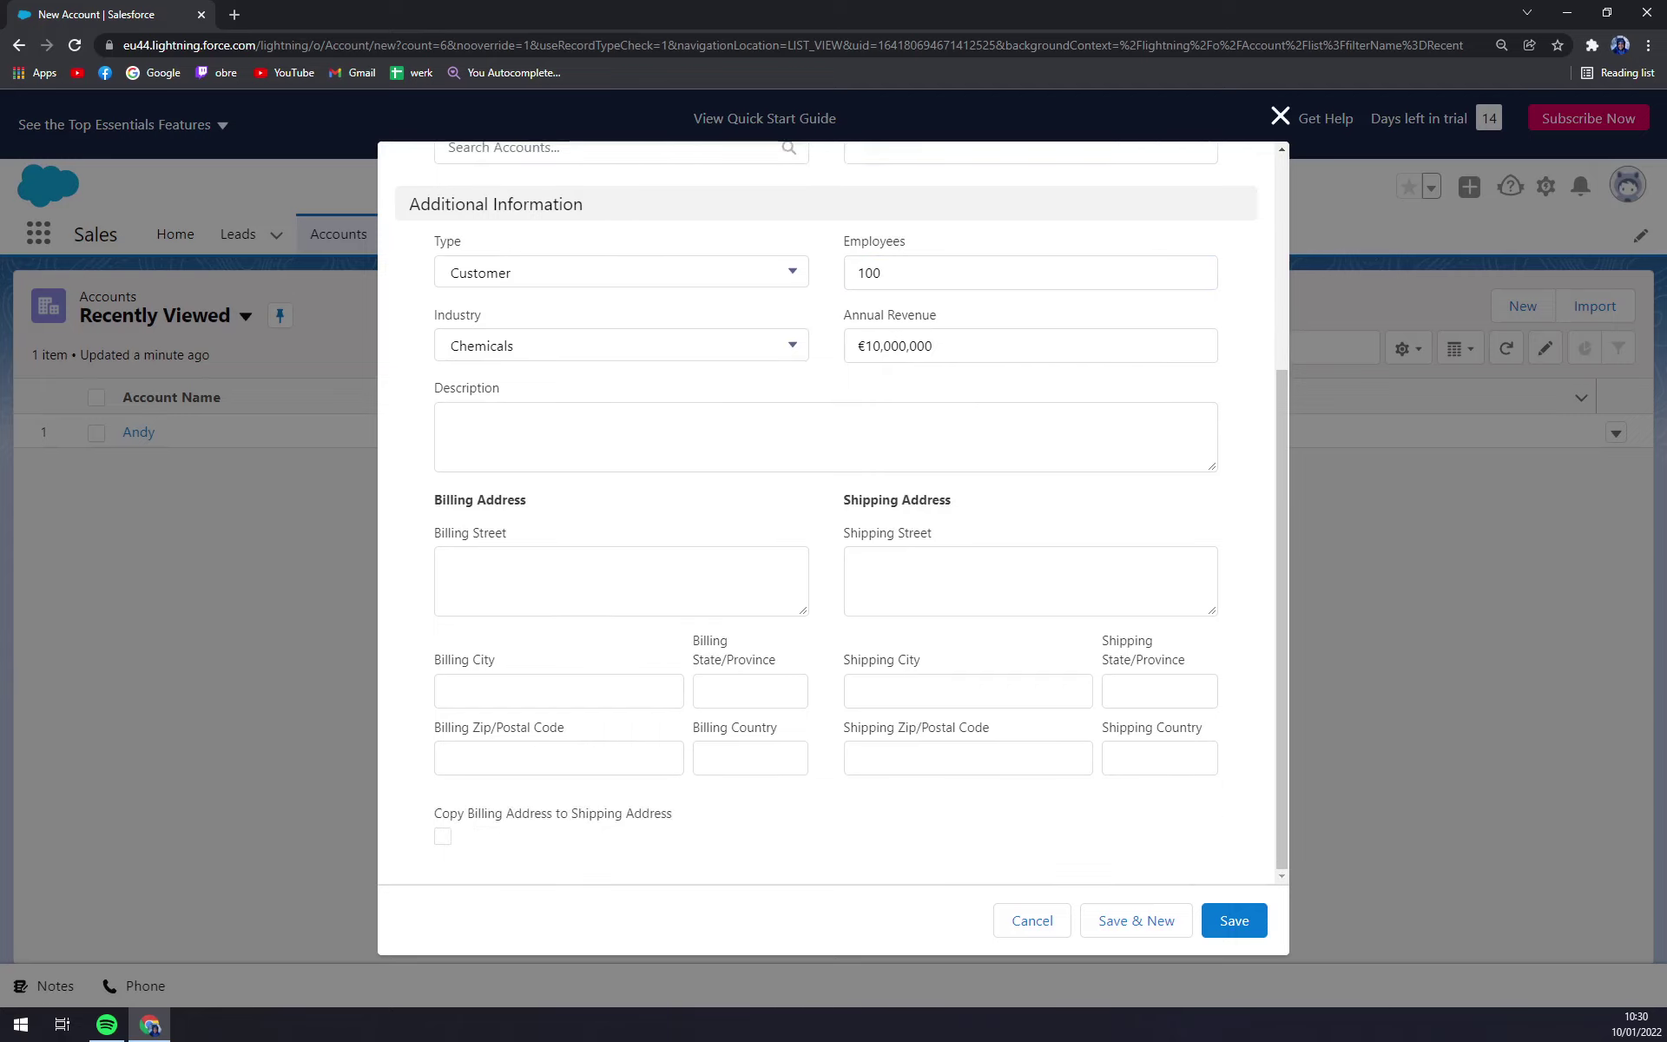
pyautogui.click(621, 580)
pyautogui.click(620, 504)
pyautogui.click(1236, 927)
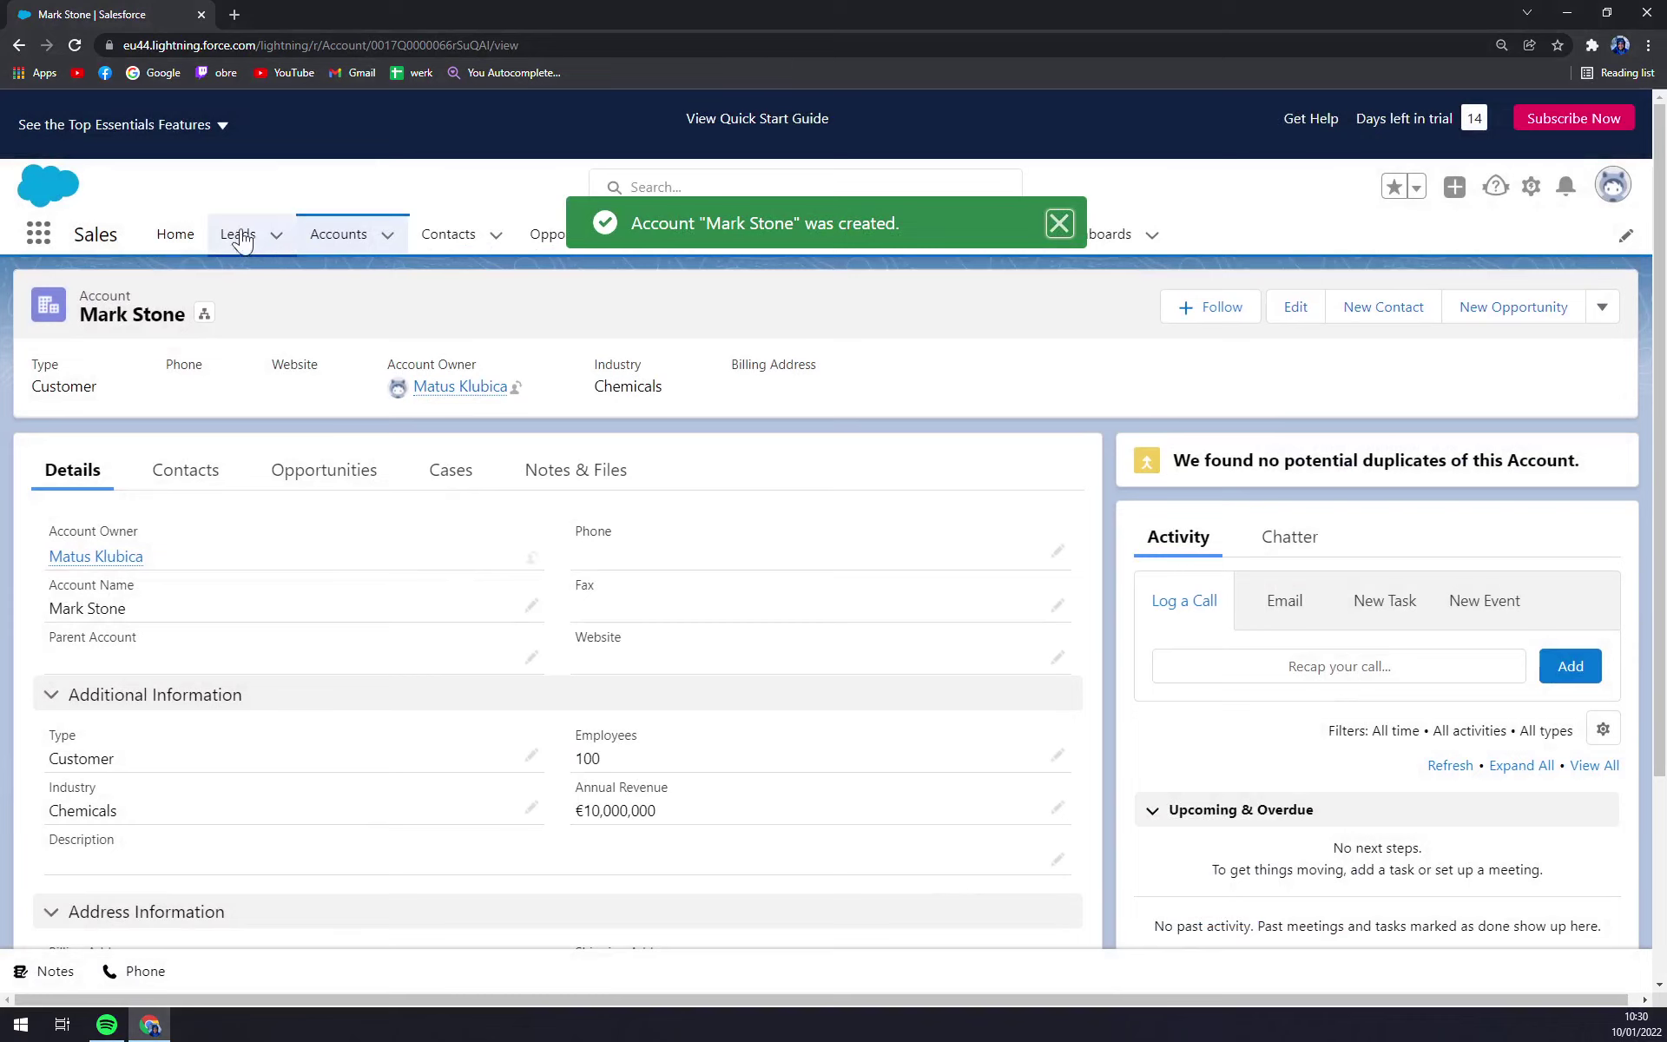
pyautogui.click(348, 234)
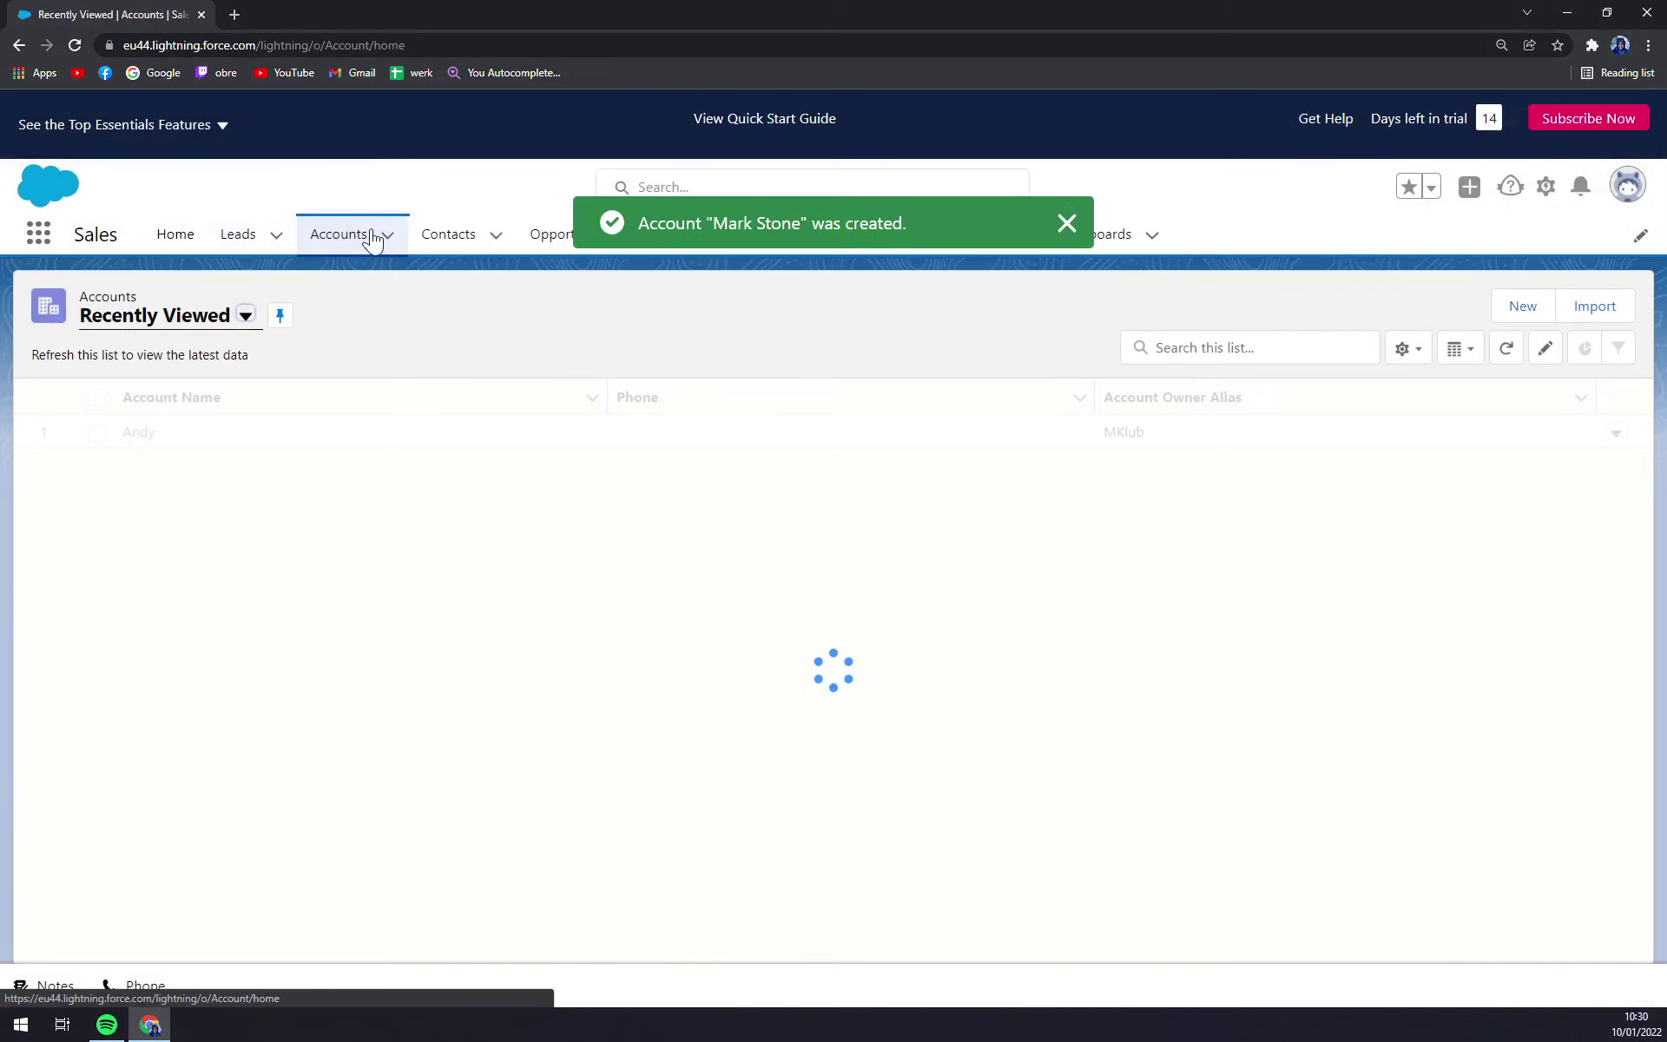
pyautogui.click(1066, 223)
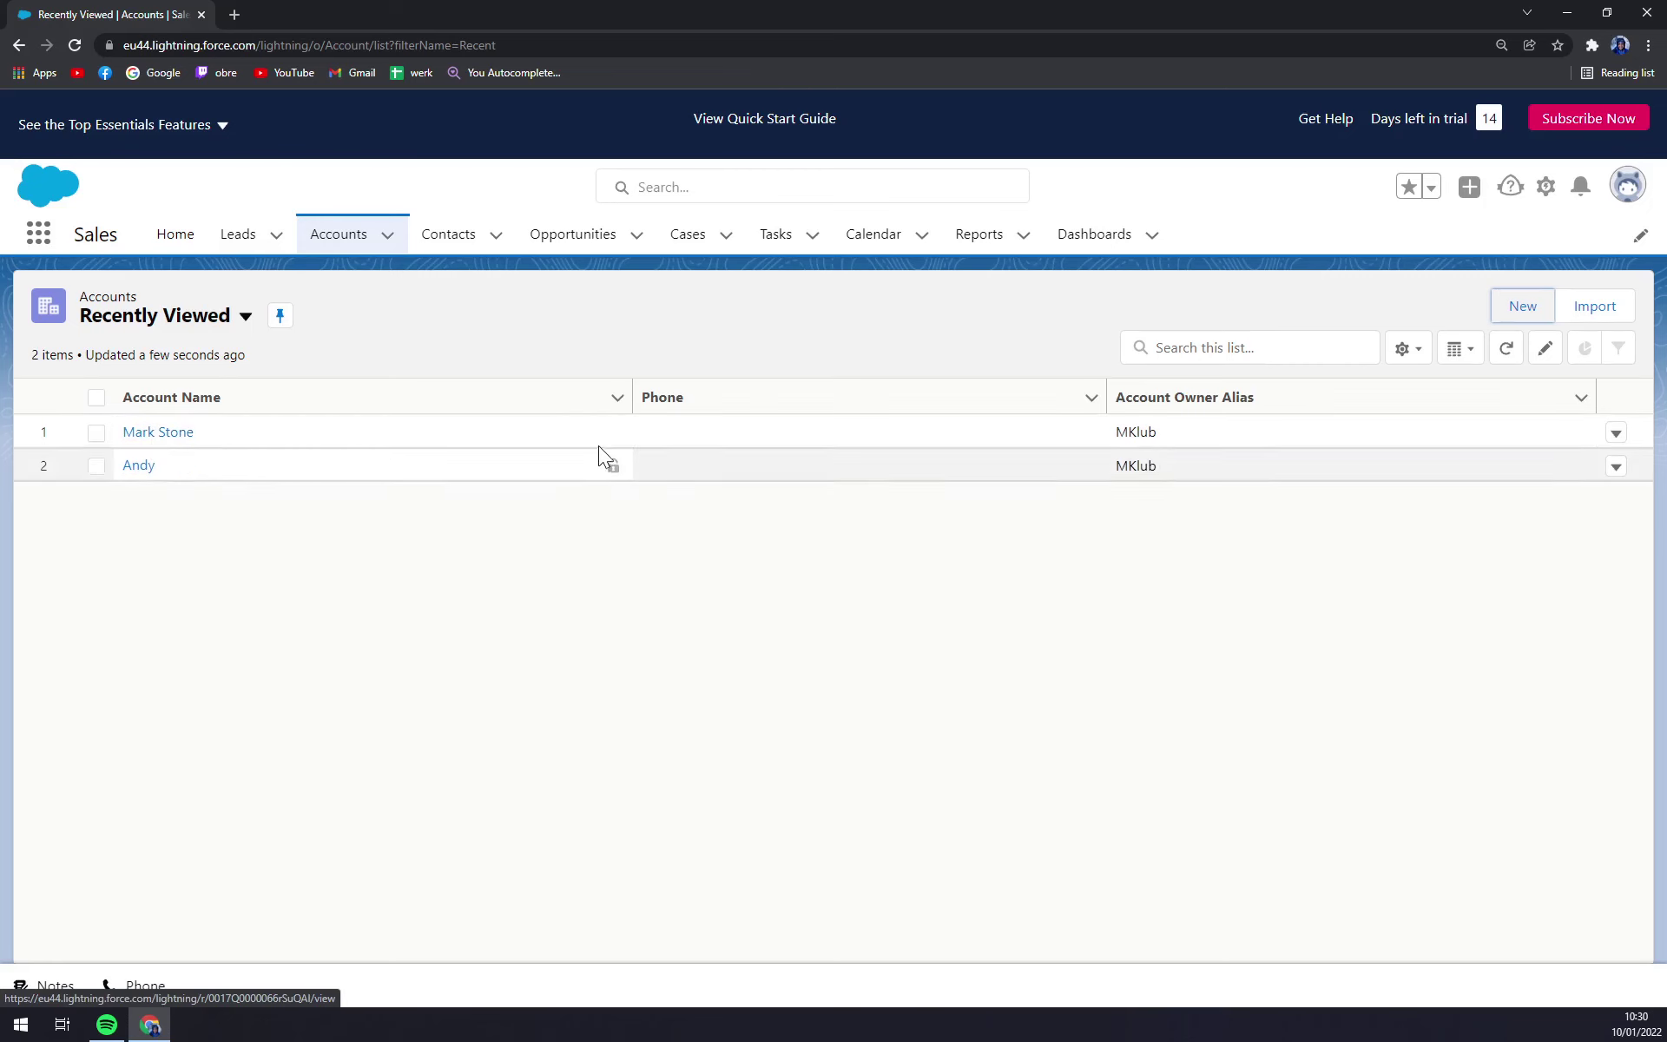
pyautogui.click(143, 437)
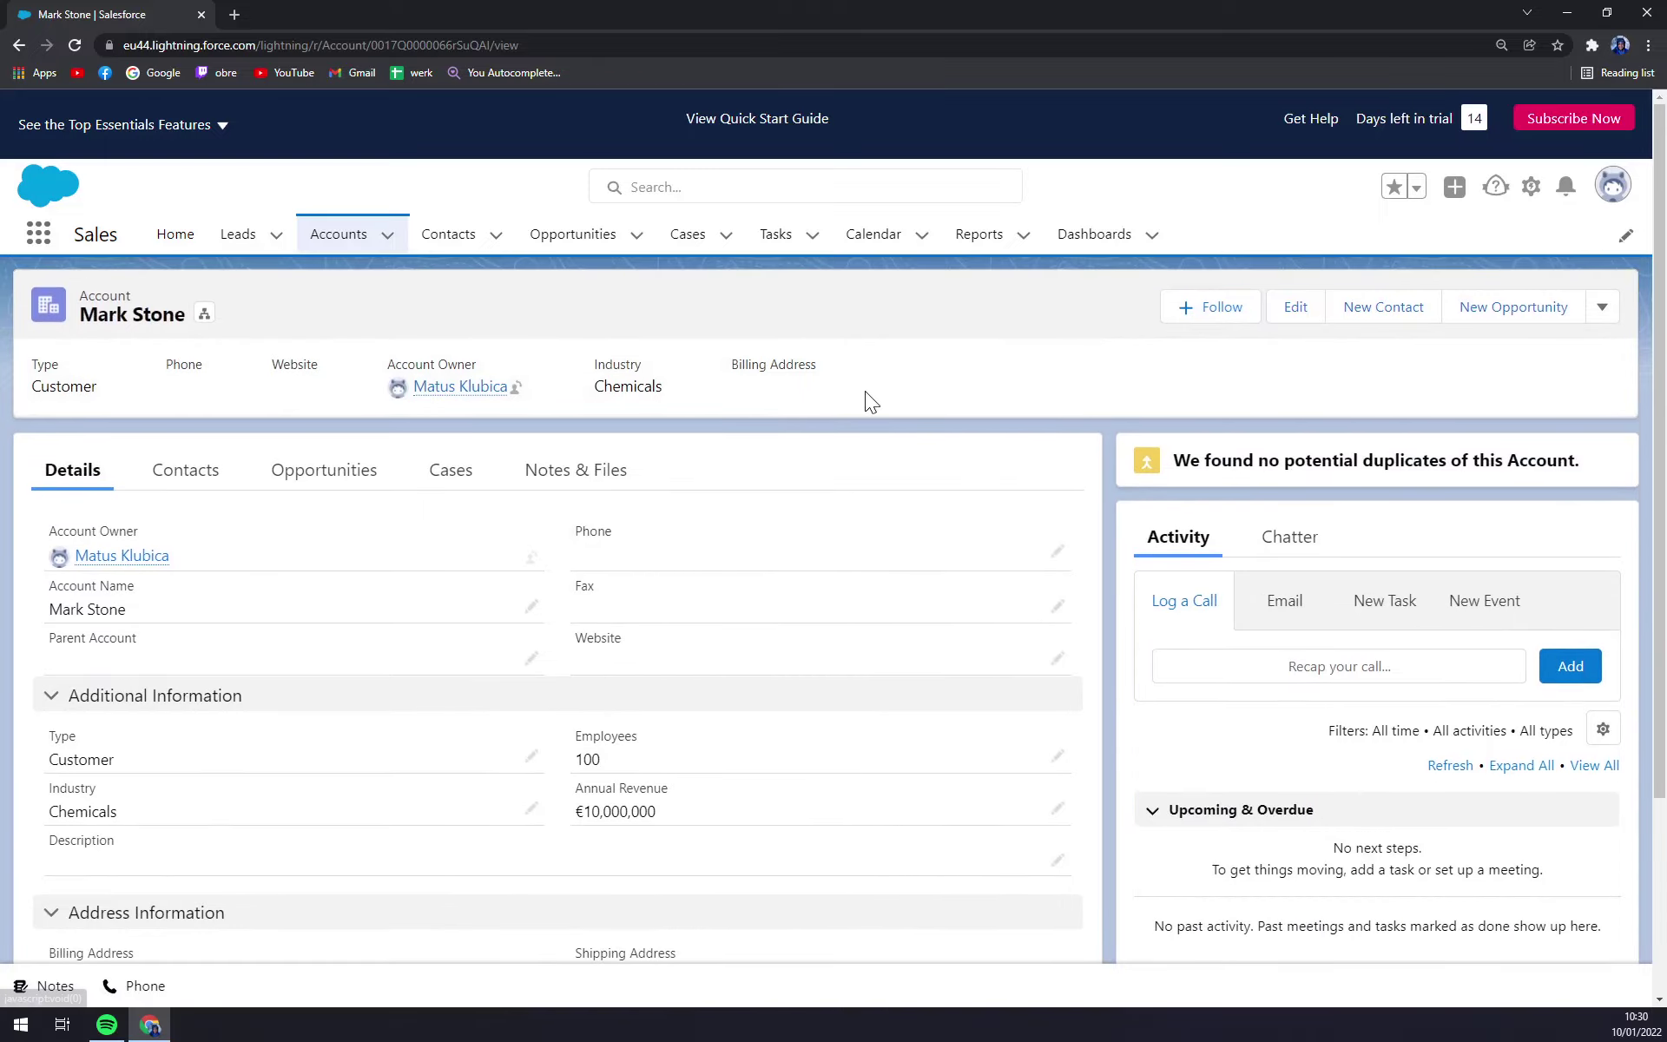
pyautogui.scroll(-3, 712, 387)
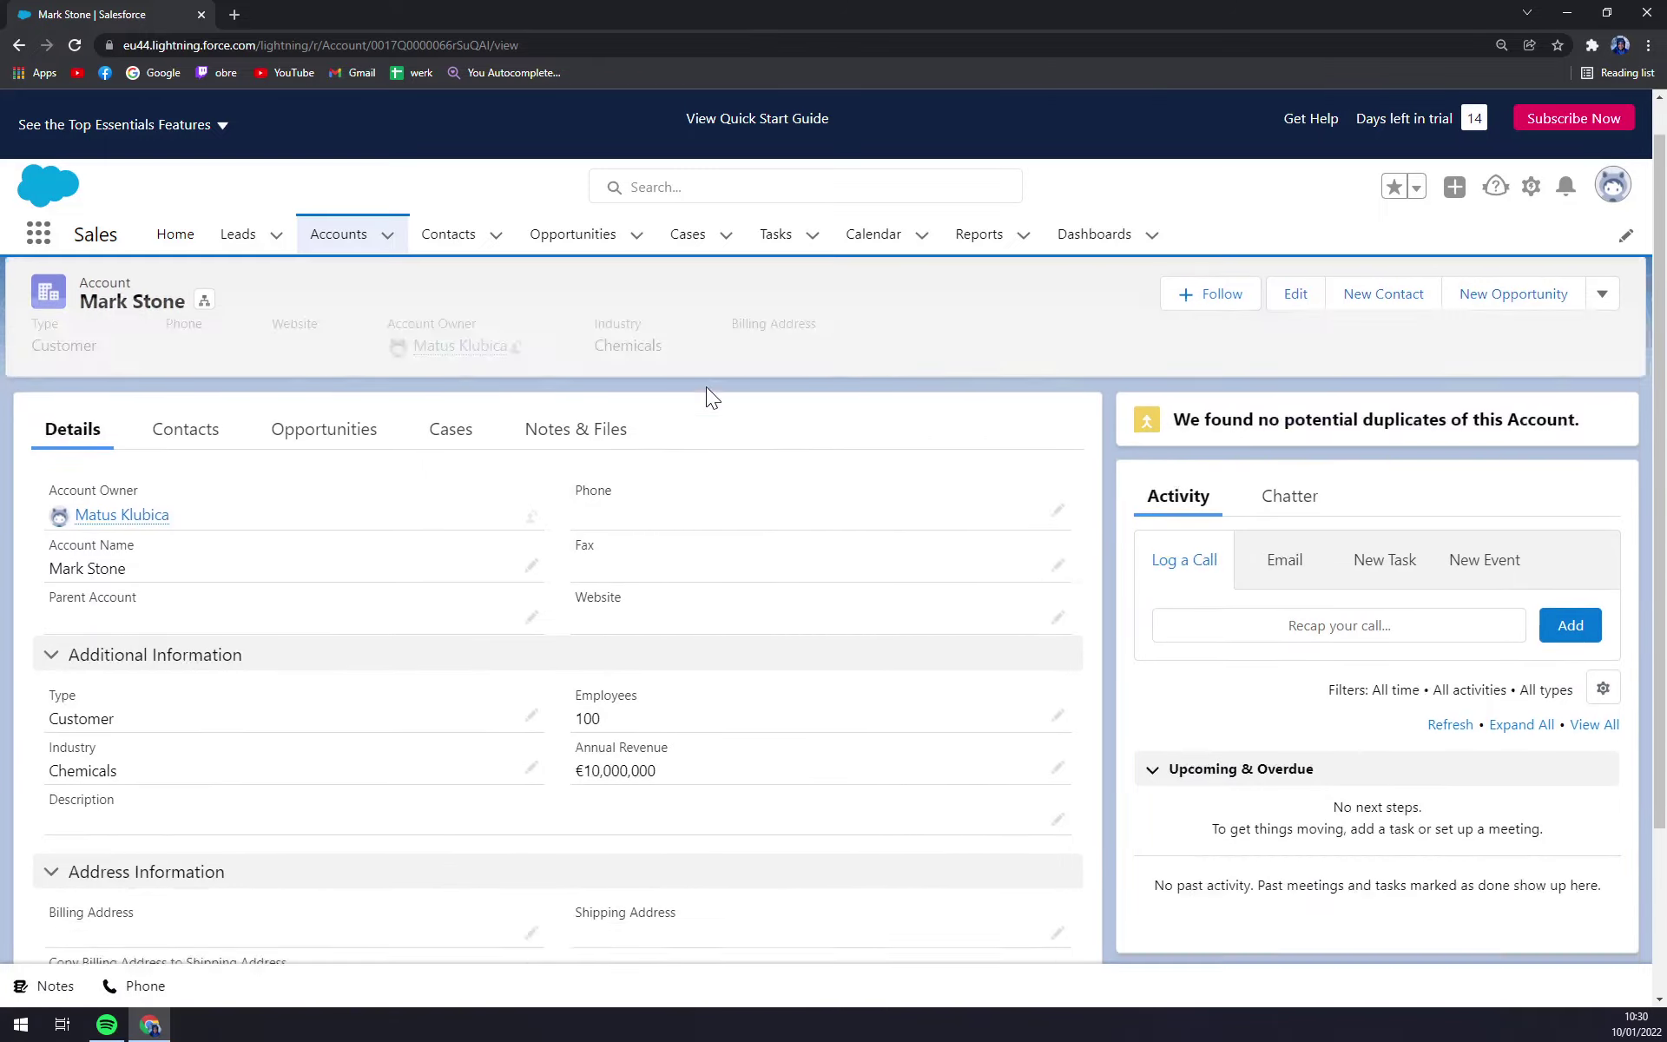
pyautogui.scroll(3, 704, 387)
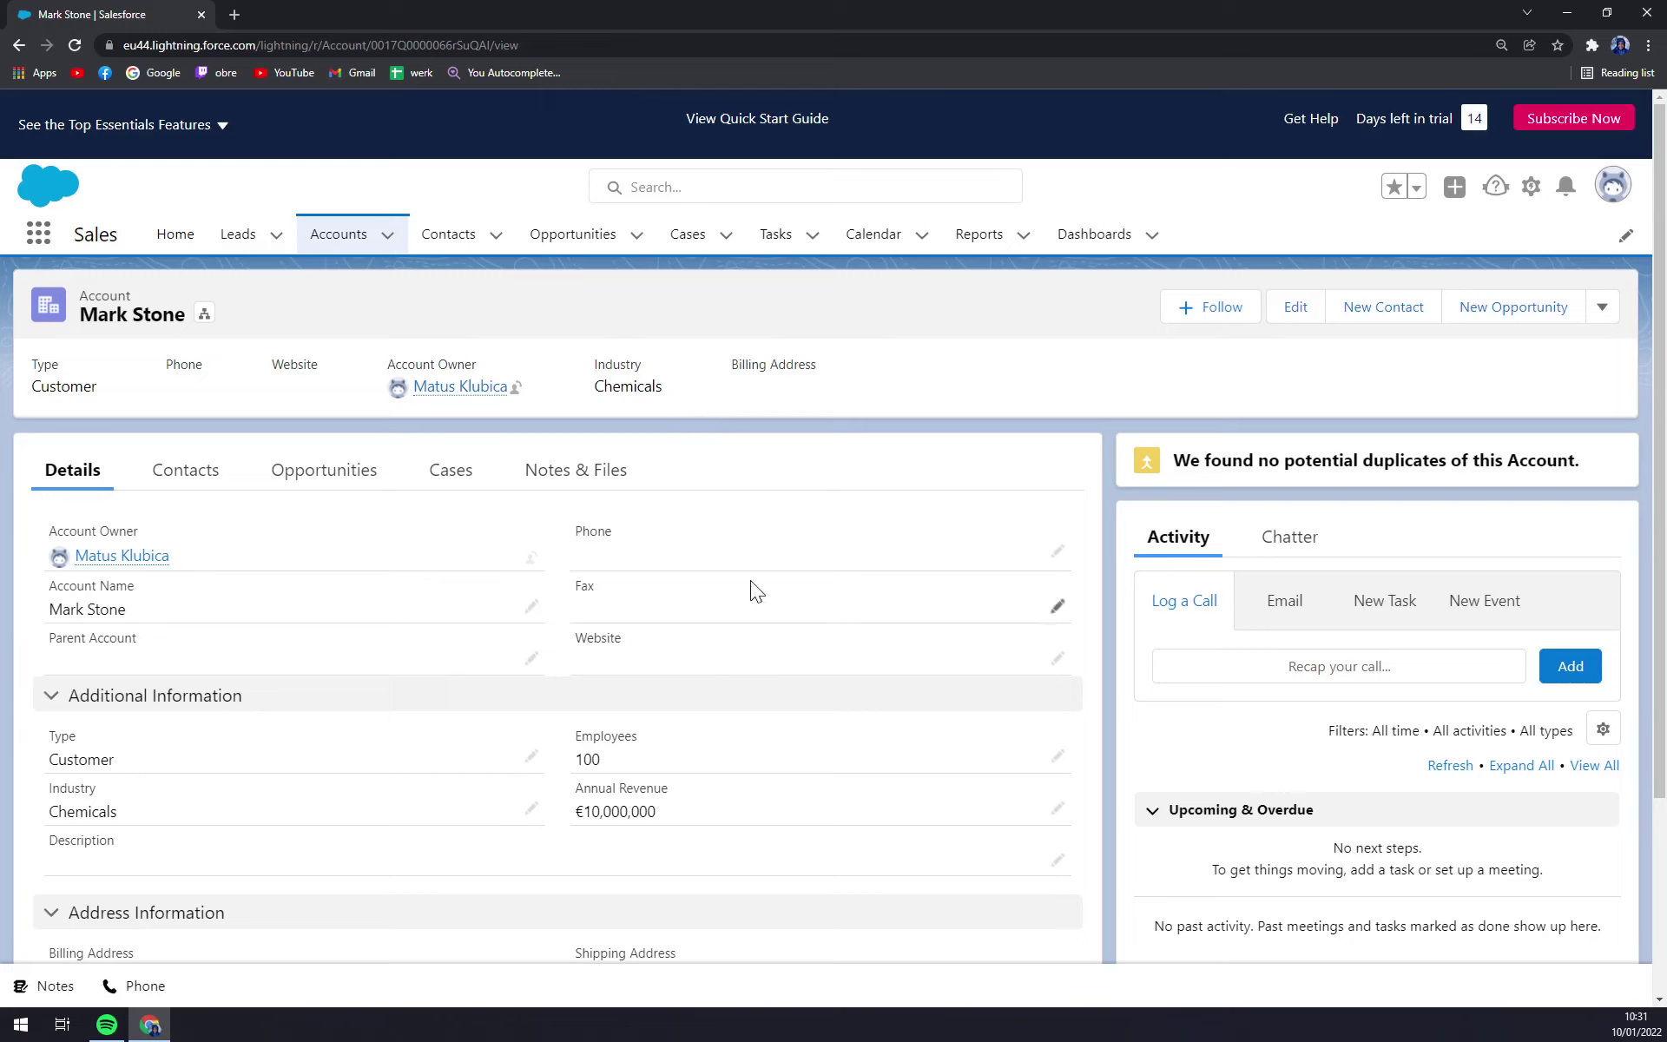
# - Cancel a new contact from the Contacts tab and return to the Accounts list
pyautogui.click(163, 473)
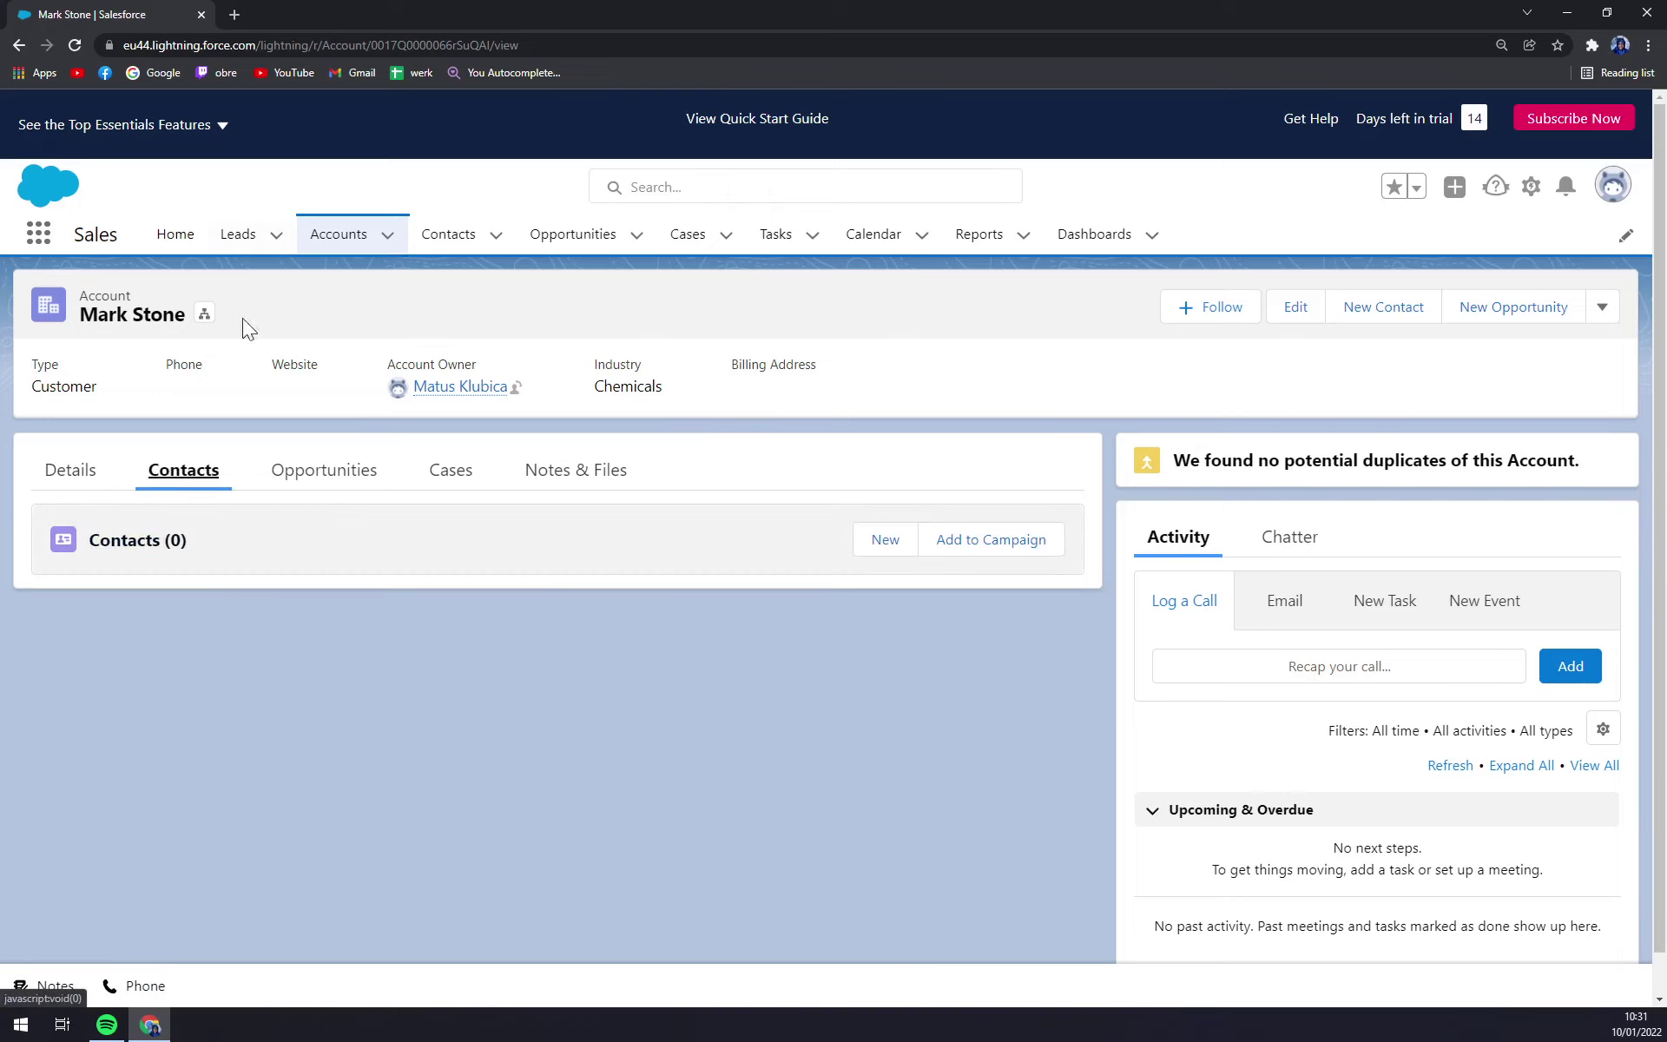
pyautogui.click(868, 545)
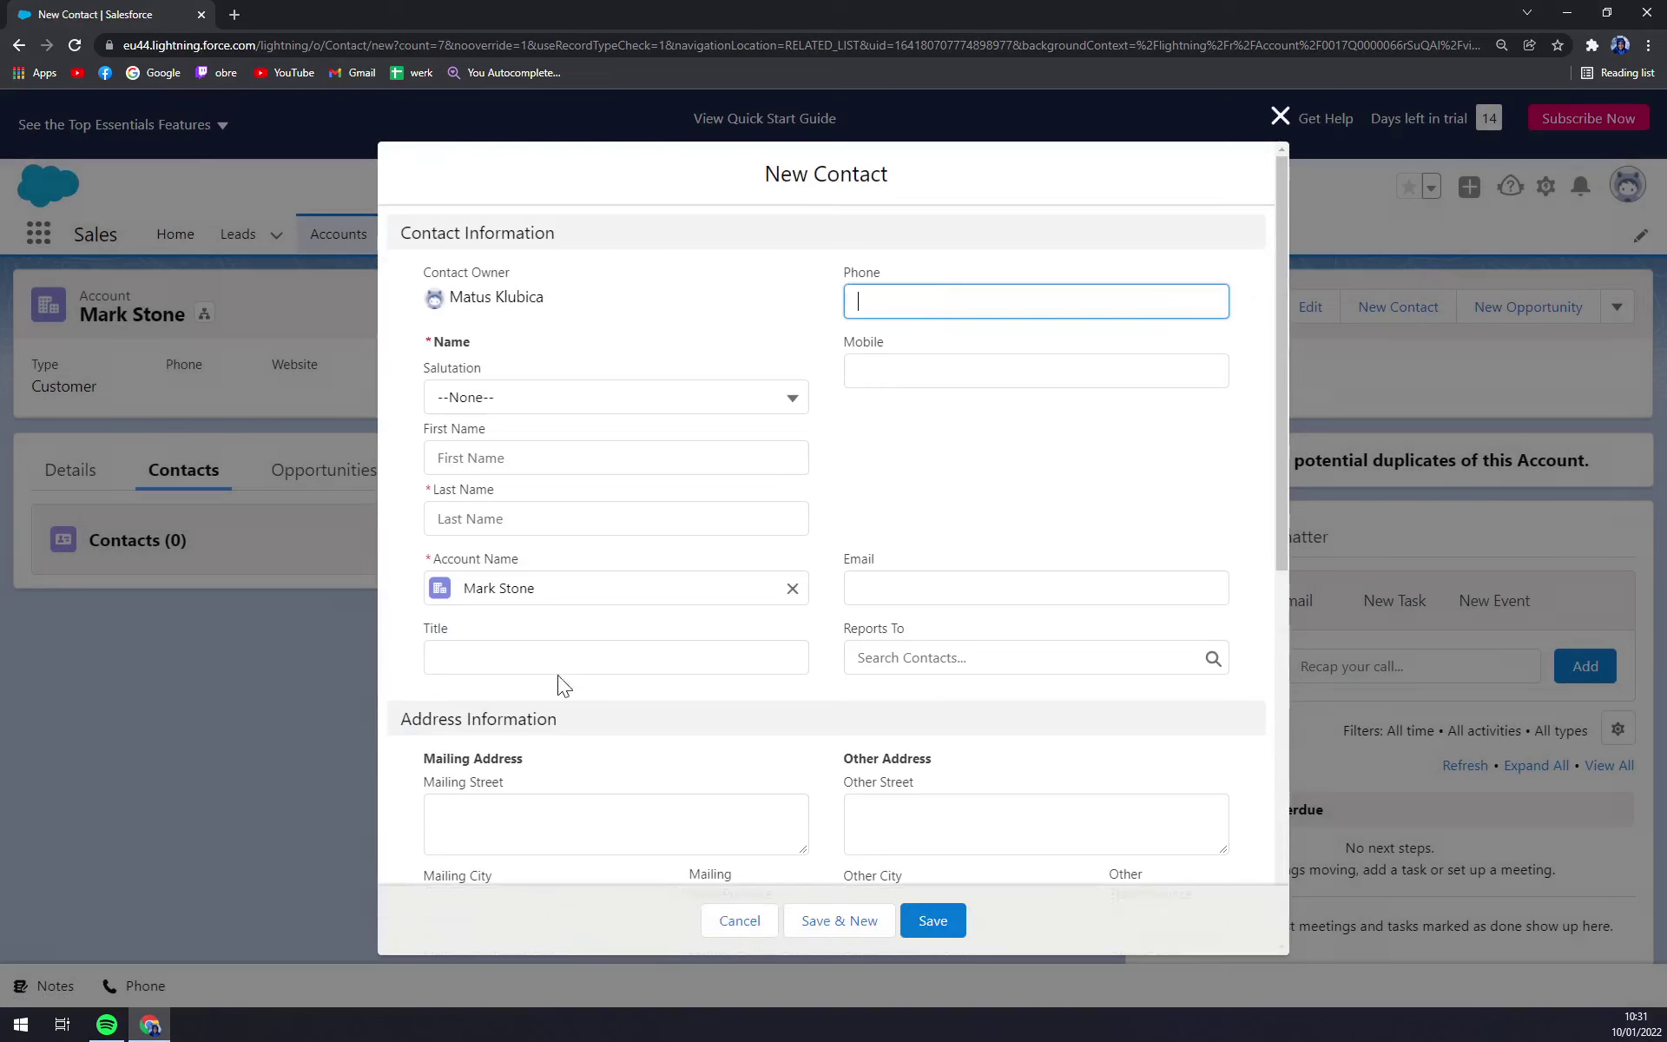
pyautogui.click(1280, 117)
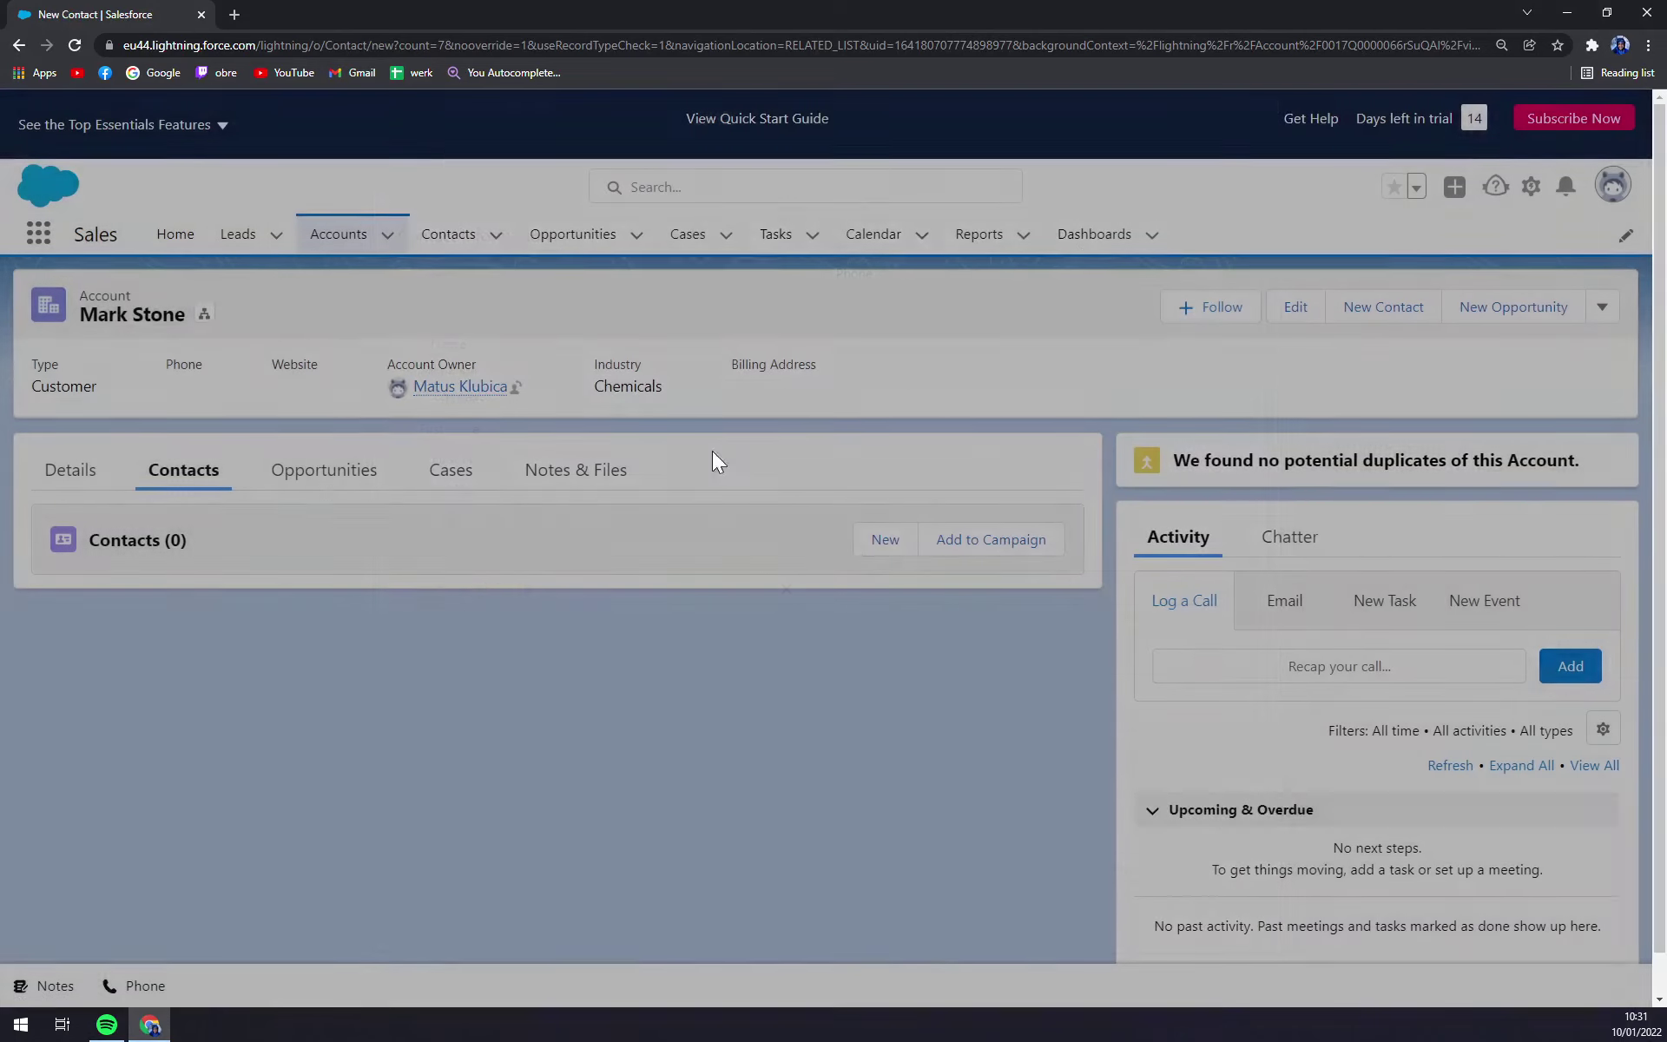
pyautogui.click(323, 246)
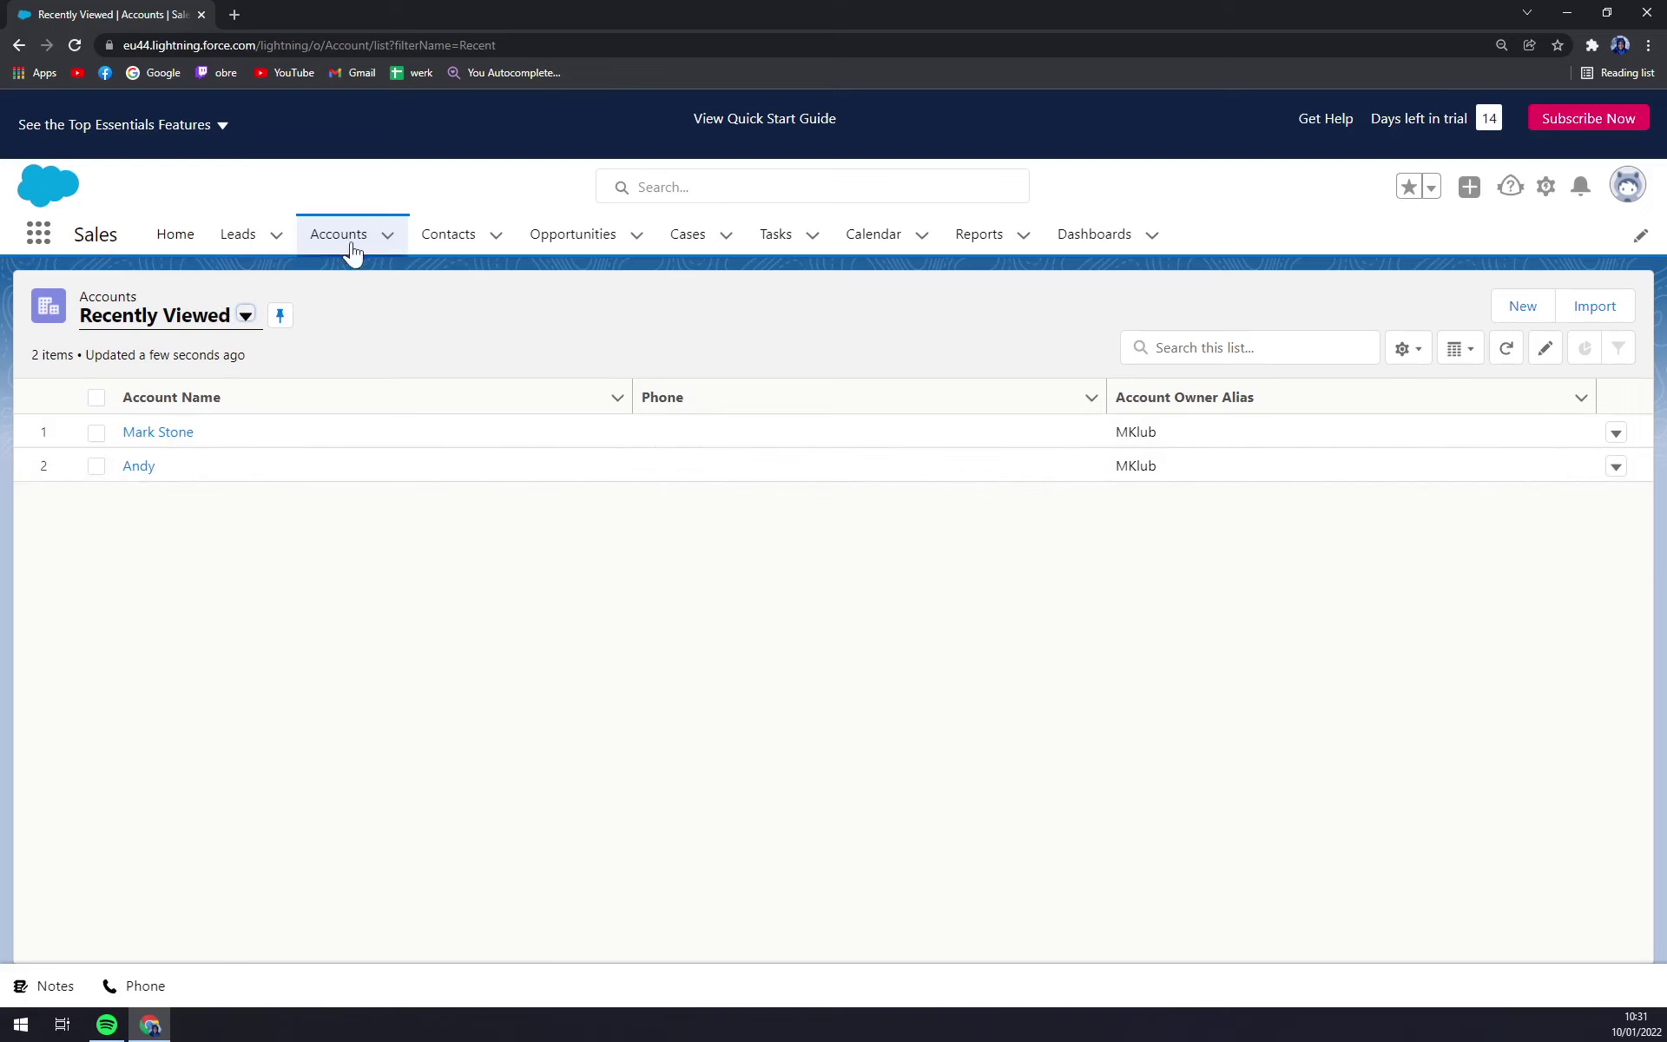
pyautogui.click(448, 234)
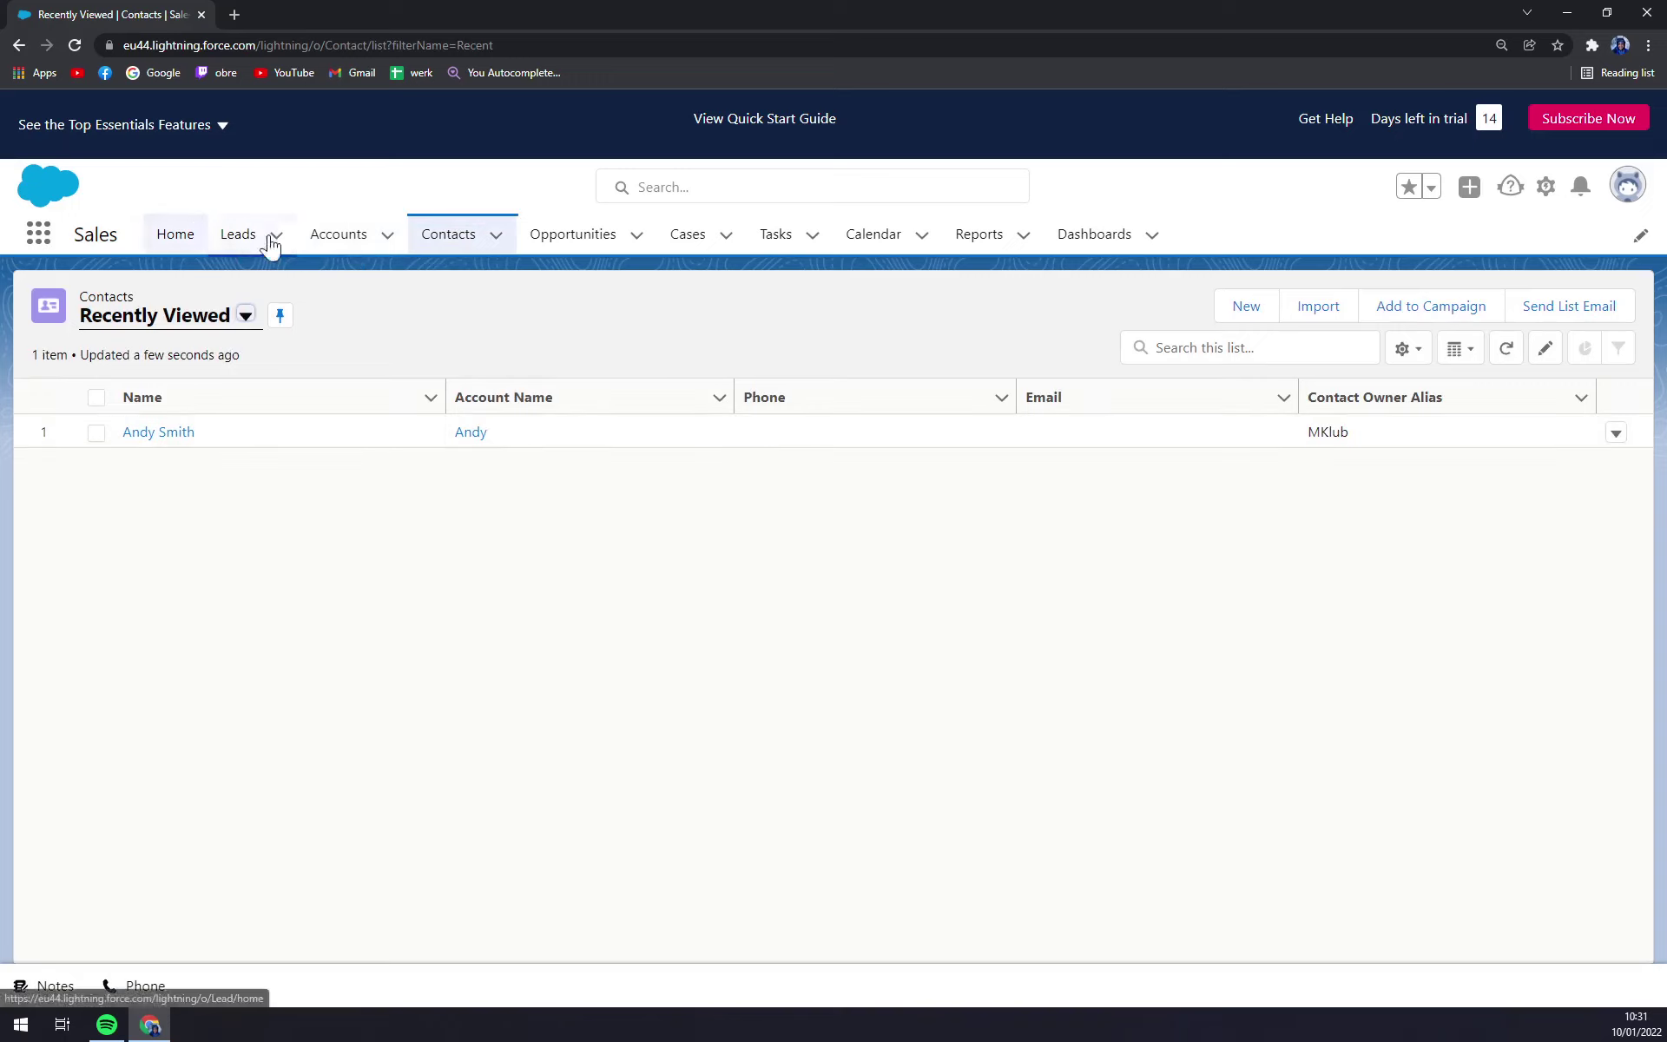
pyautogui.click(338, 235)
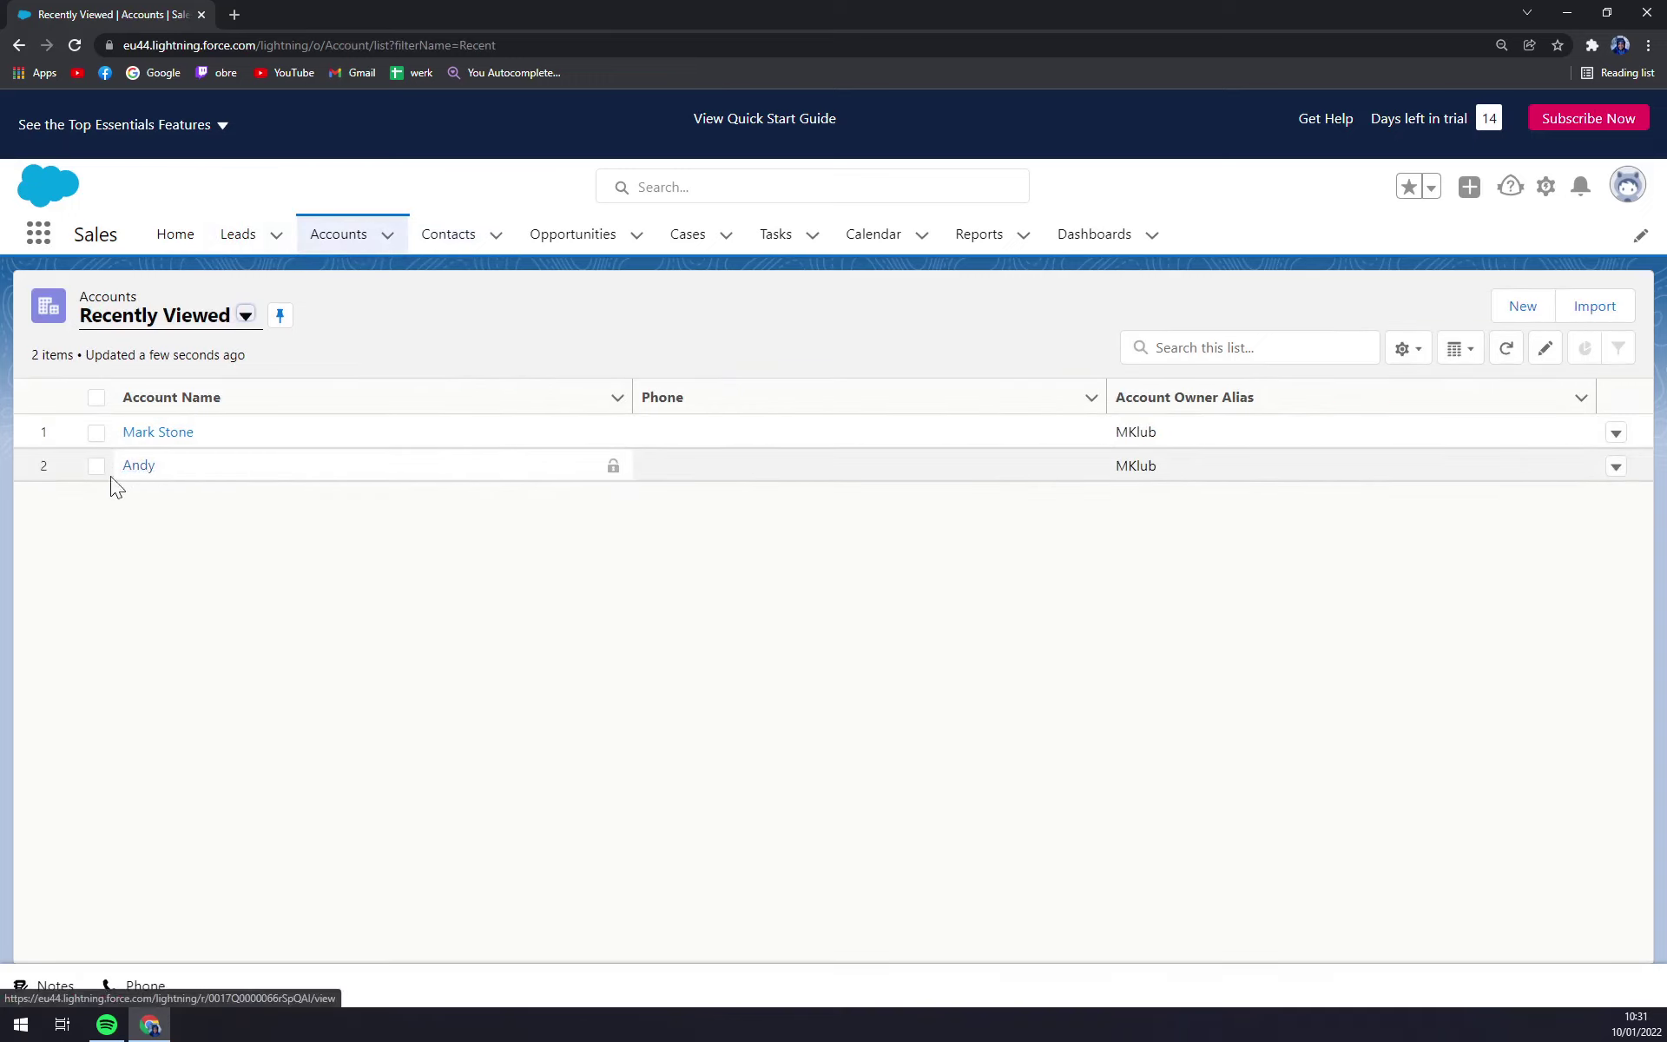